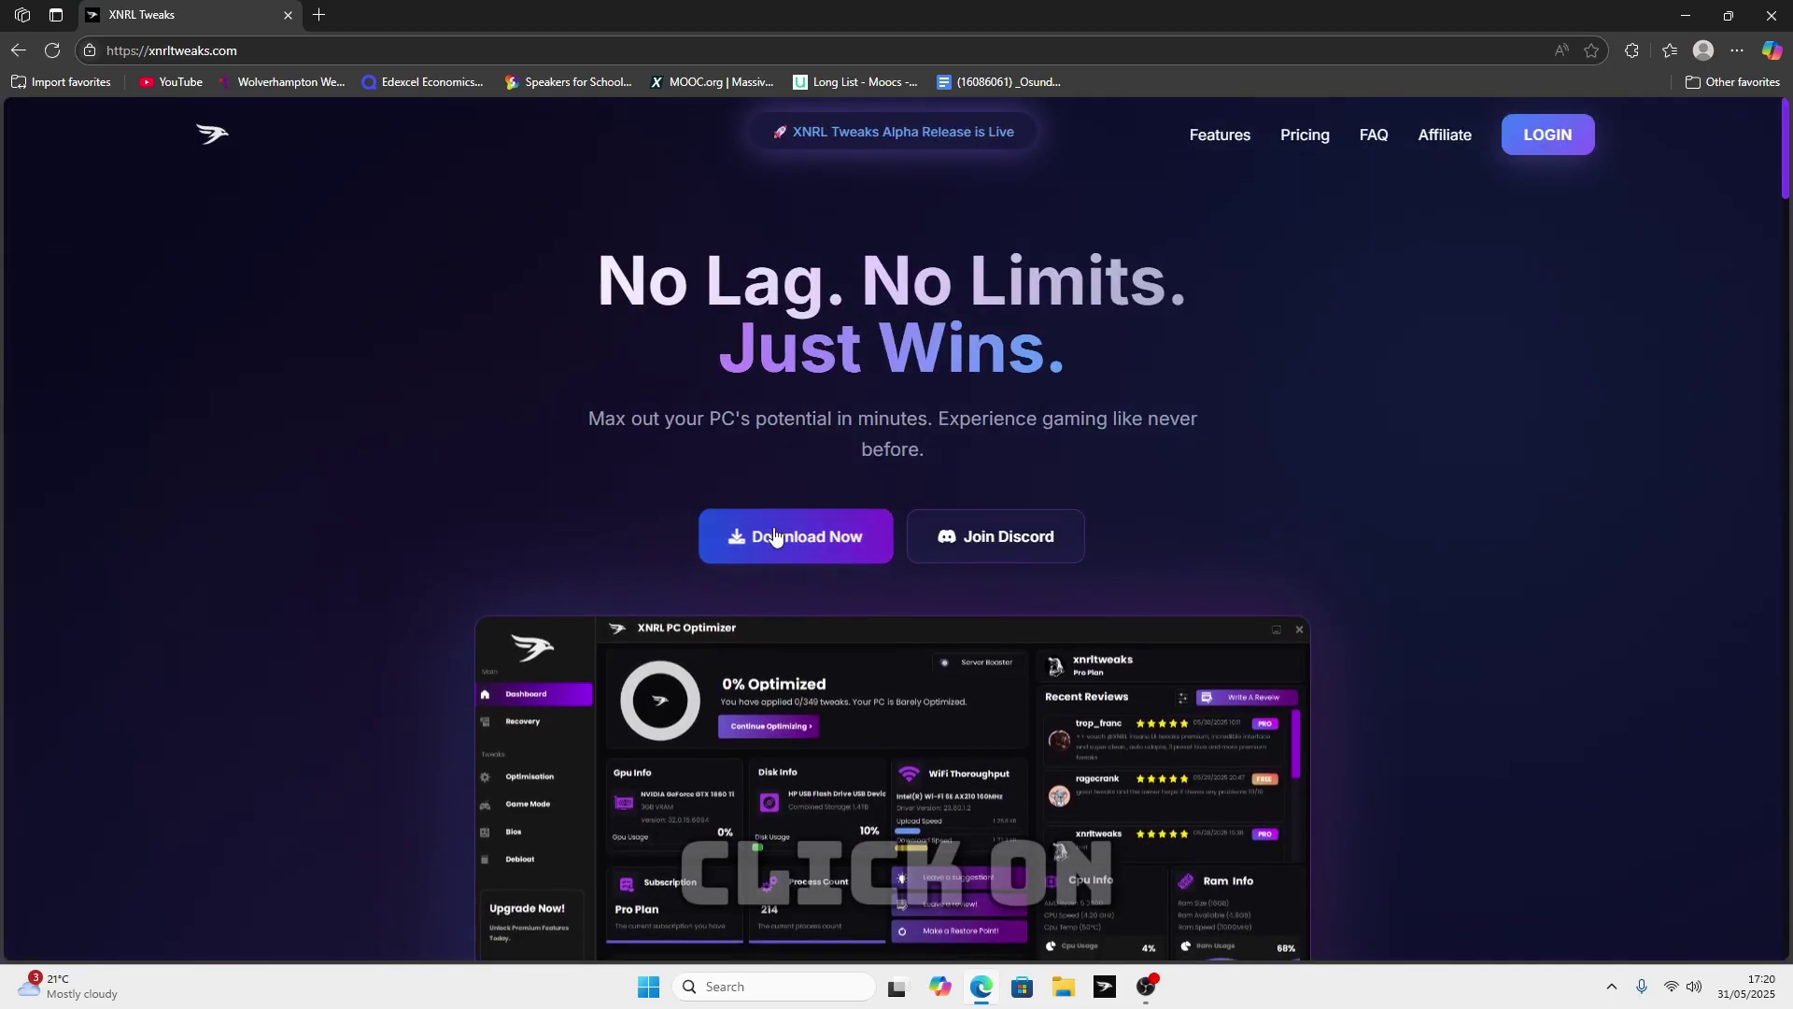
Step: Download XNRL Launcher.zip from the XNRL Tweaks download channel, keeping the flagged file
left_click(774, 535)
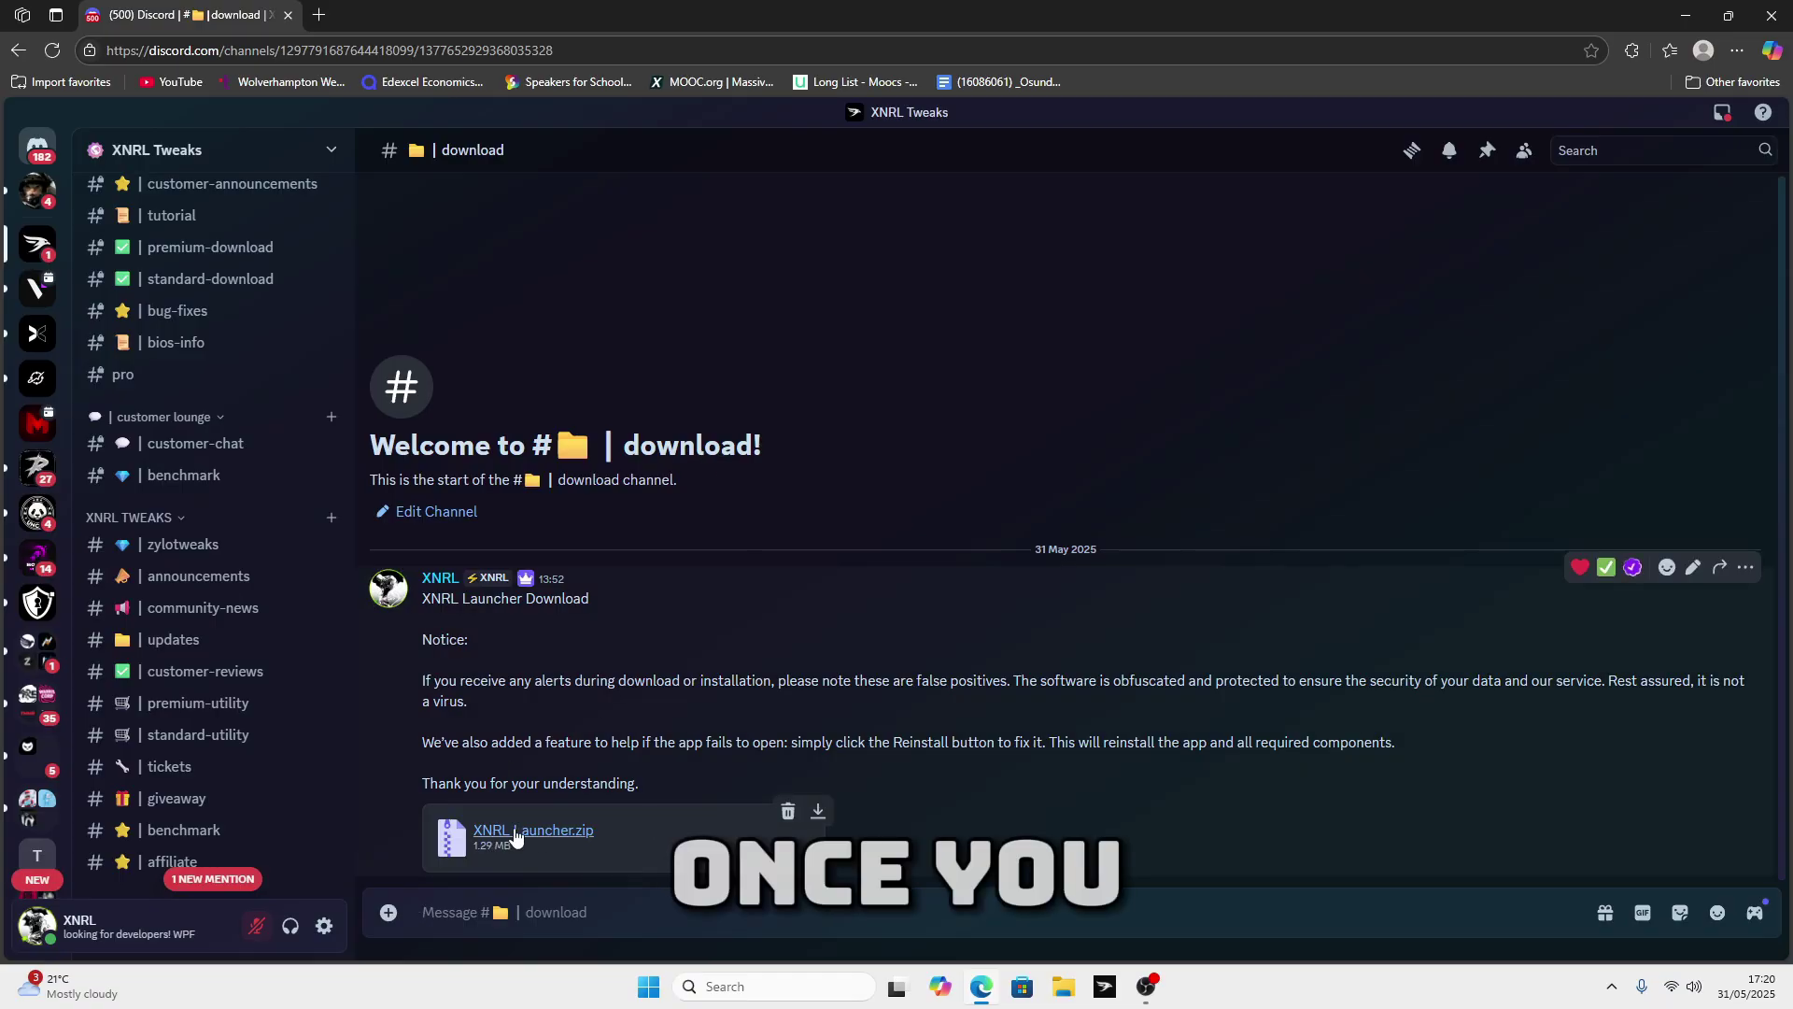
left_click(506, 831)
left_click(966, 608)
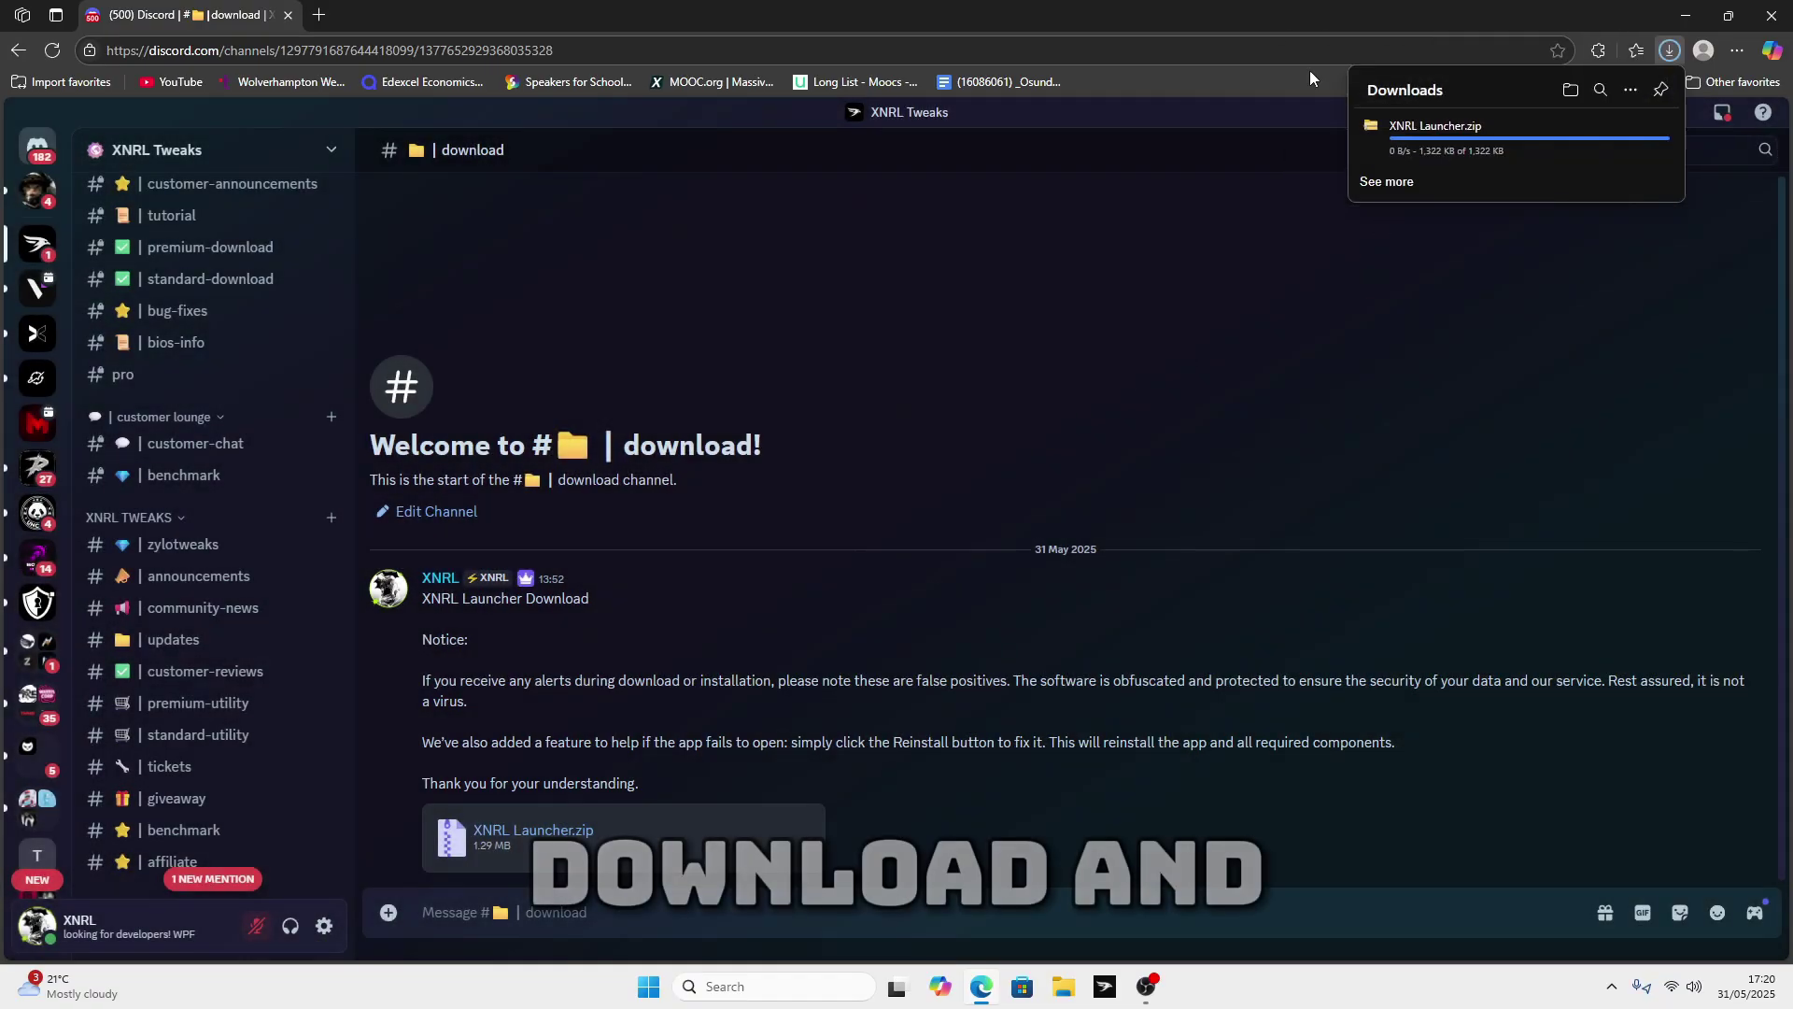
left_click_drag(1297, 13, 1298, 47)
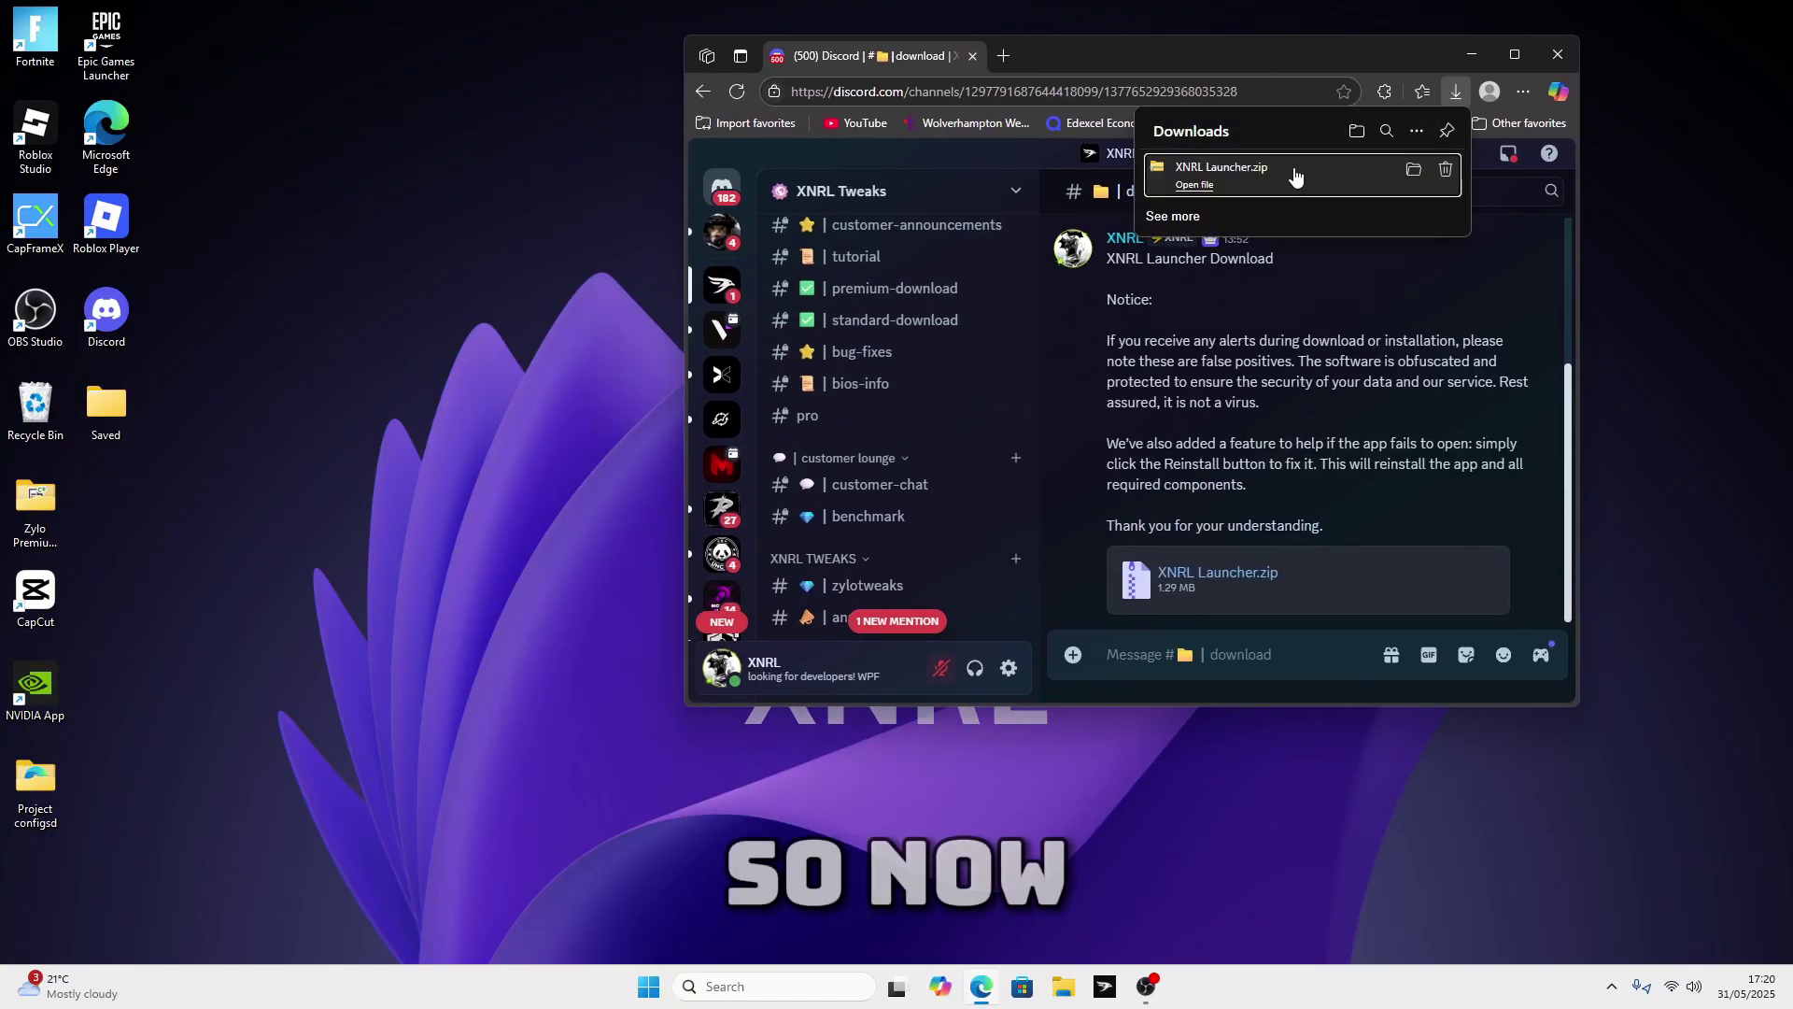
Step: Save XNRL Launcher.zip to the desktop and extract all its files into a folder
left_click_drag(1295, 177, 83, 503)
key("super+d")
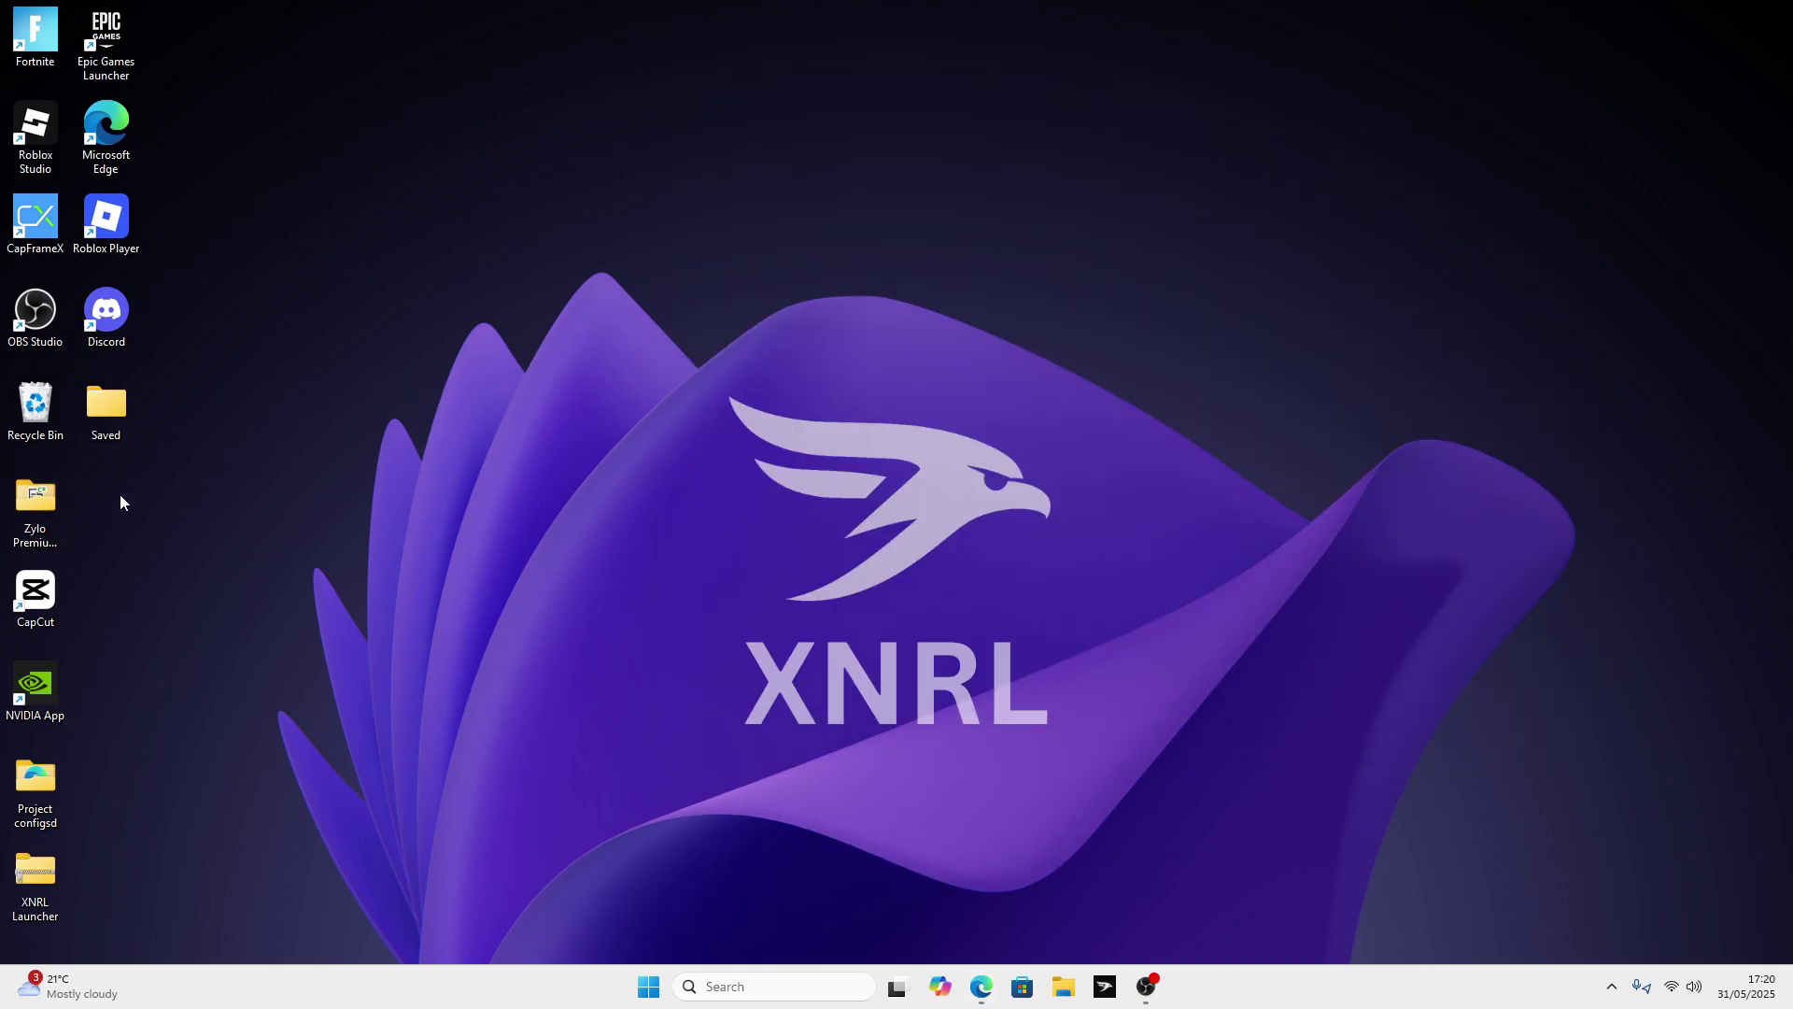
left_click_drag(35, 873, 255, 529)
right_click(607, 411)
left_click(683, 567)
left_click(1062, 668)
Step: Open the inner XNRL Launcher folder and run XNRL Launcher as administrator
left_click(53, 882)
double_click(692, 417)
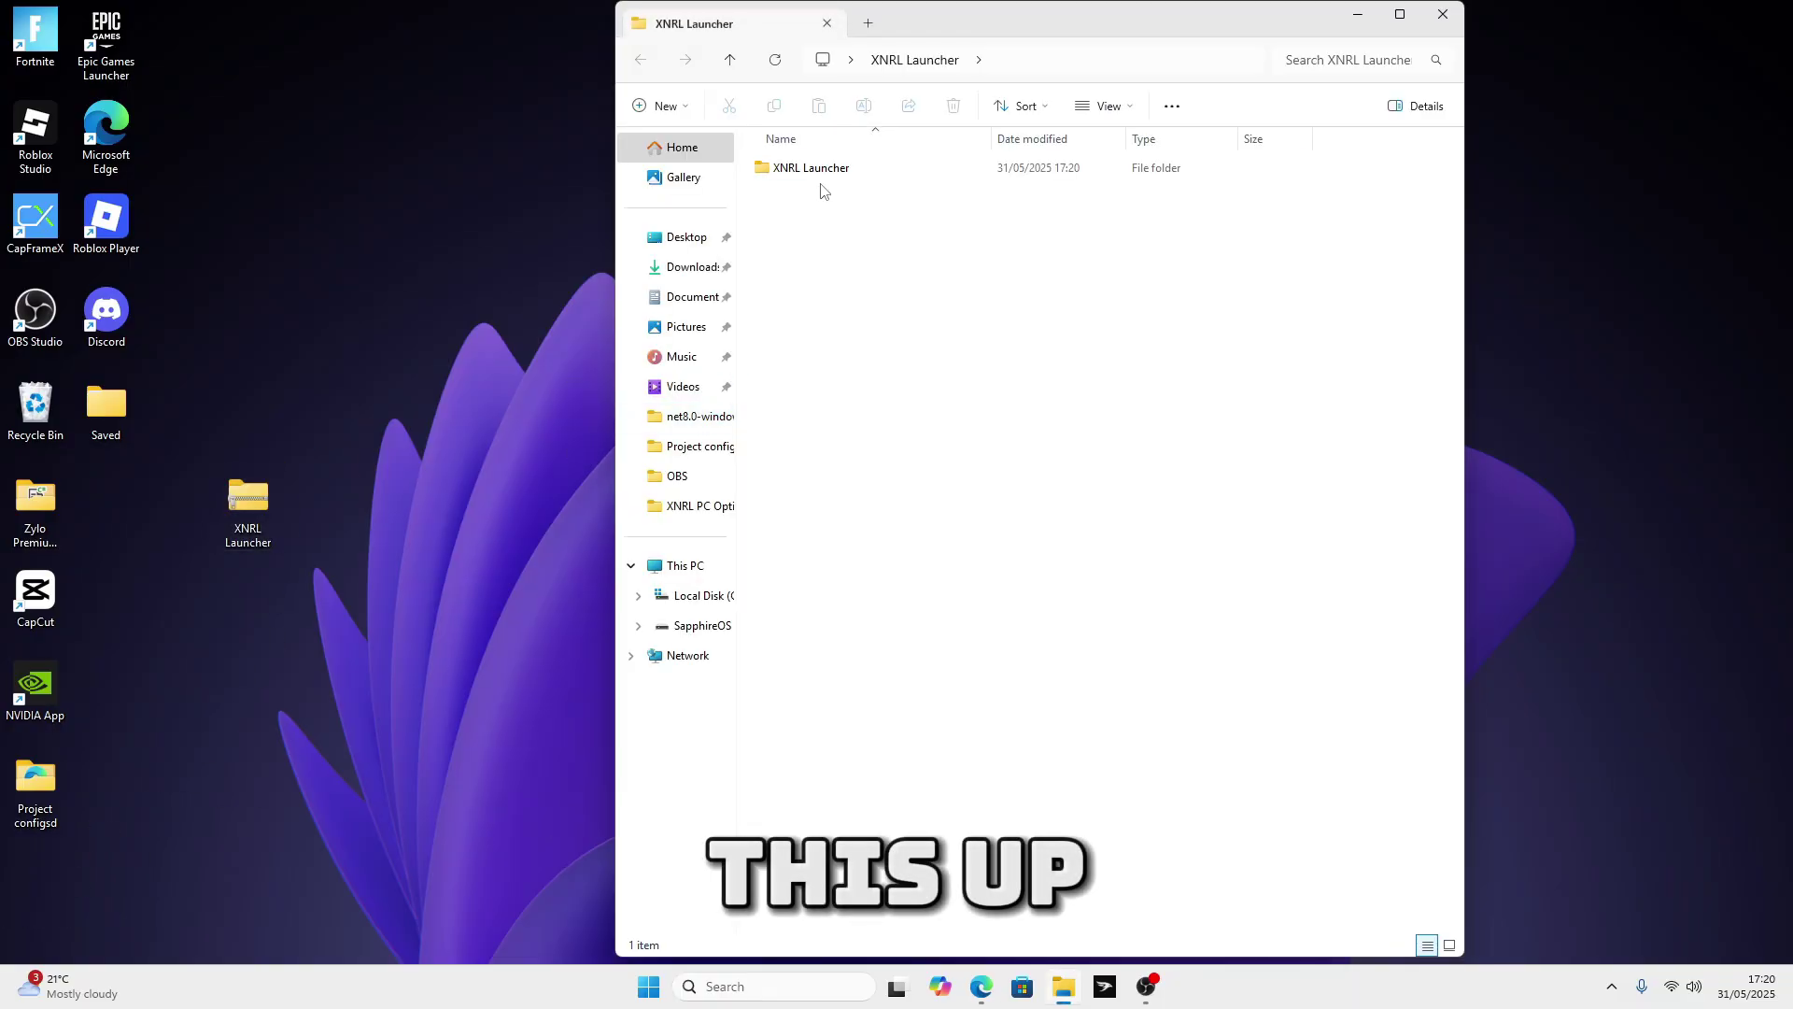
left_click(821, 168)
double_click(837, 170)
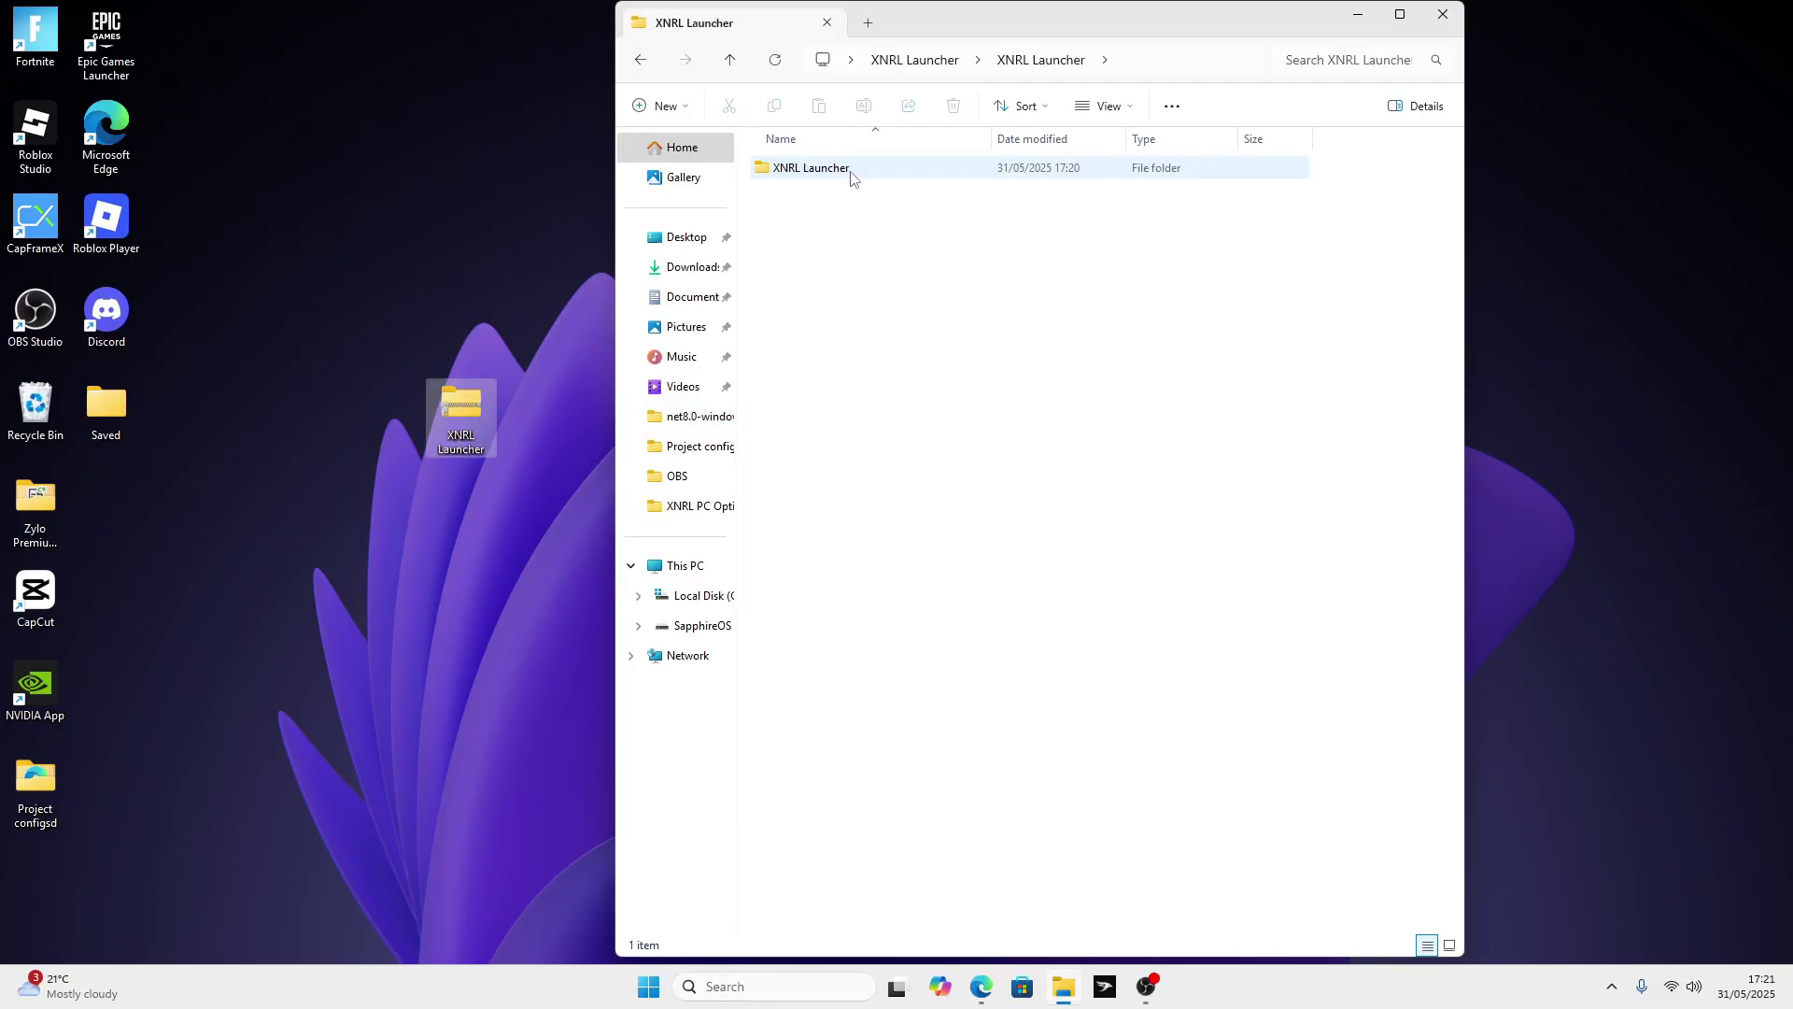
left_click(873, 300)
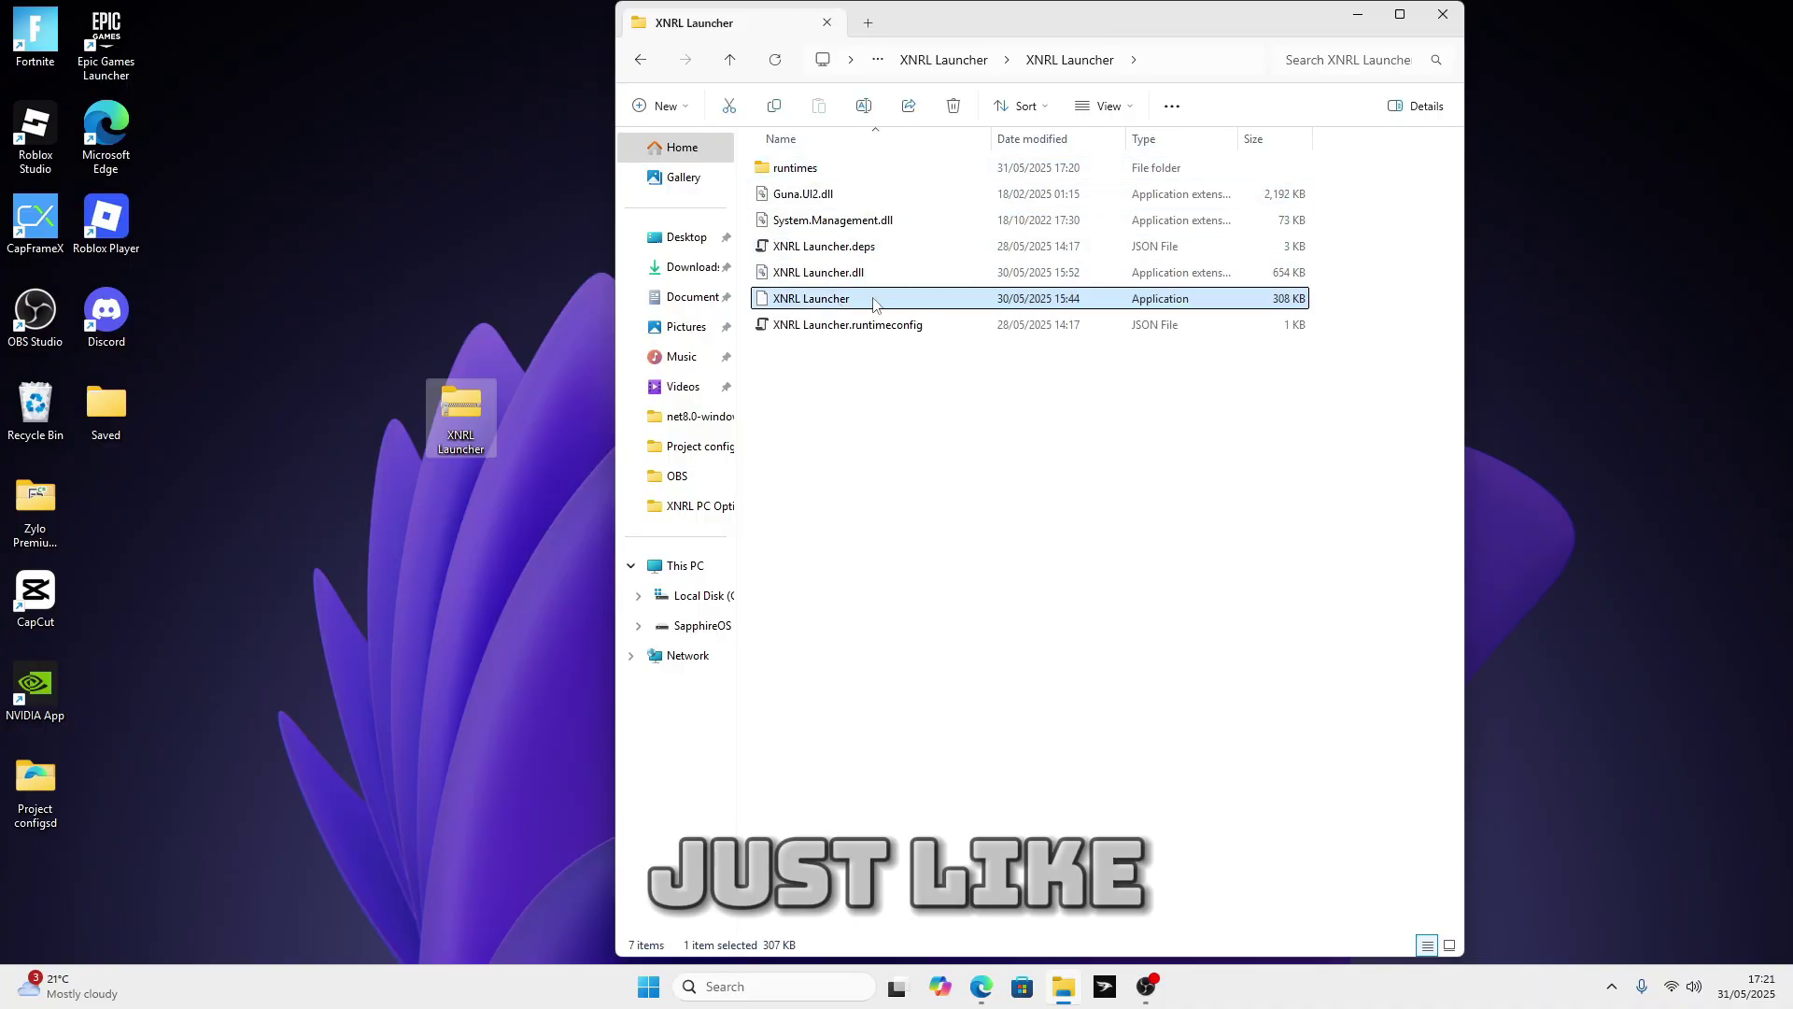
right_click(848, 300)
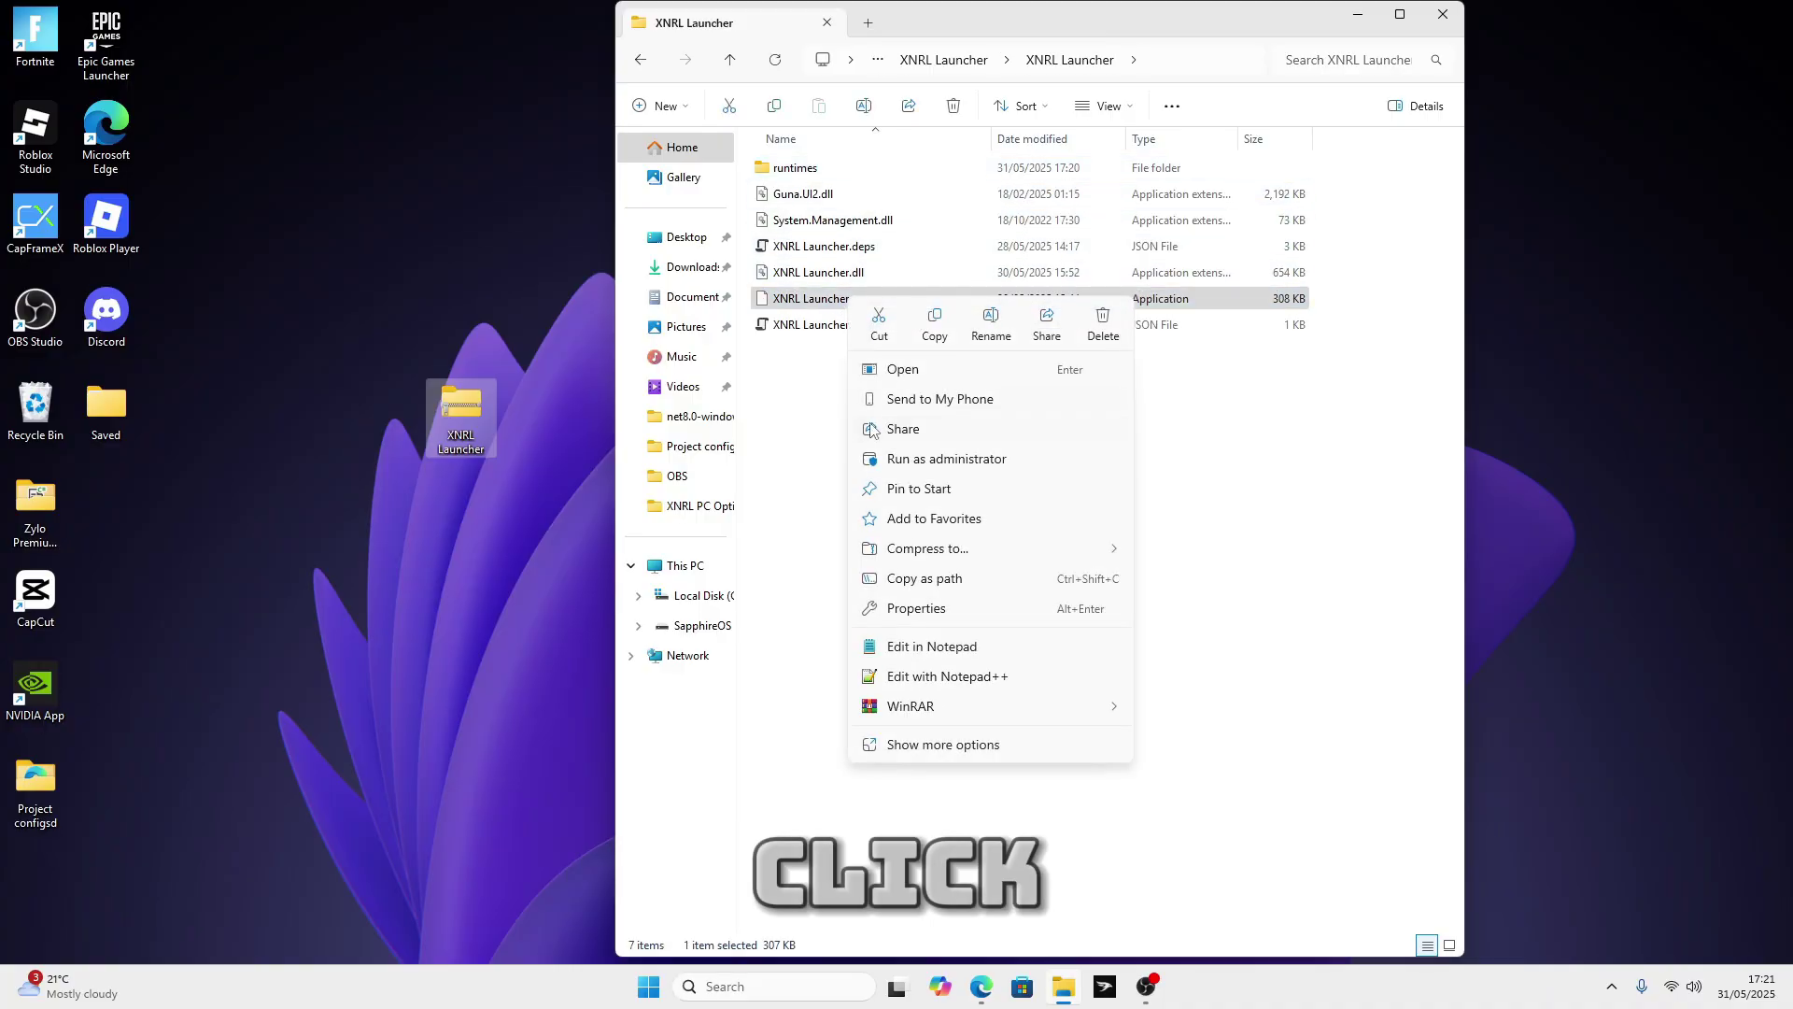
left_click(934, 460)
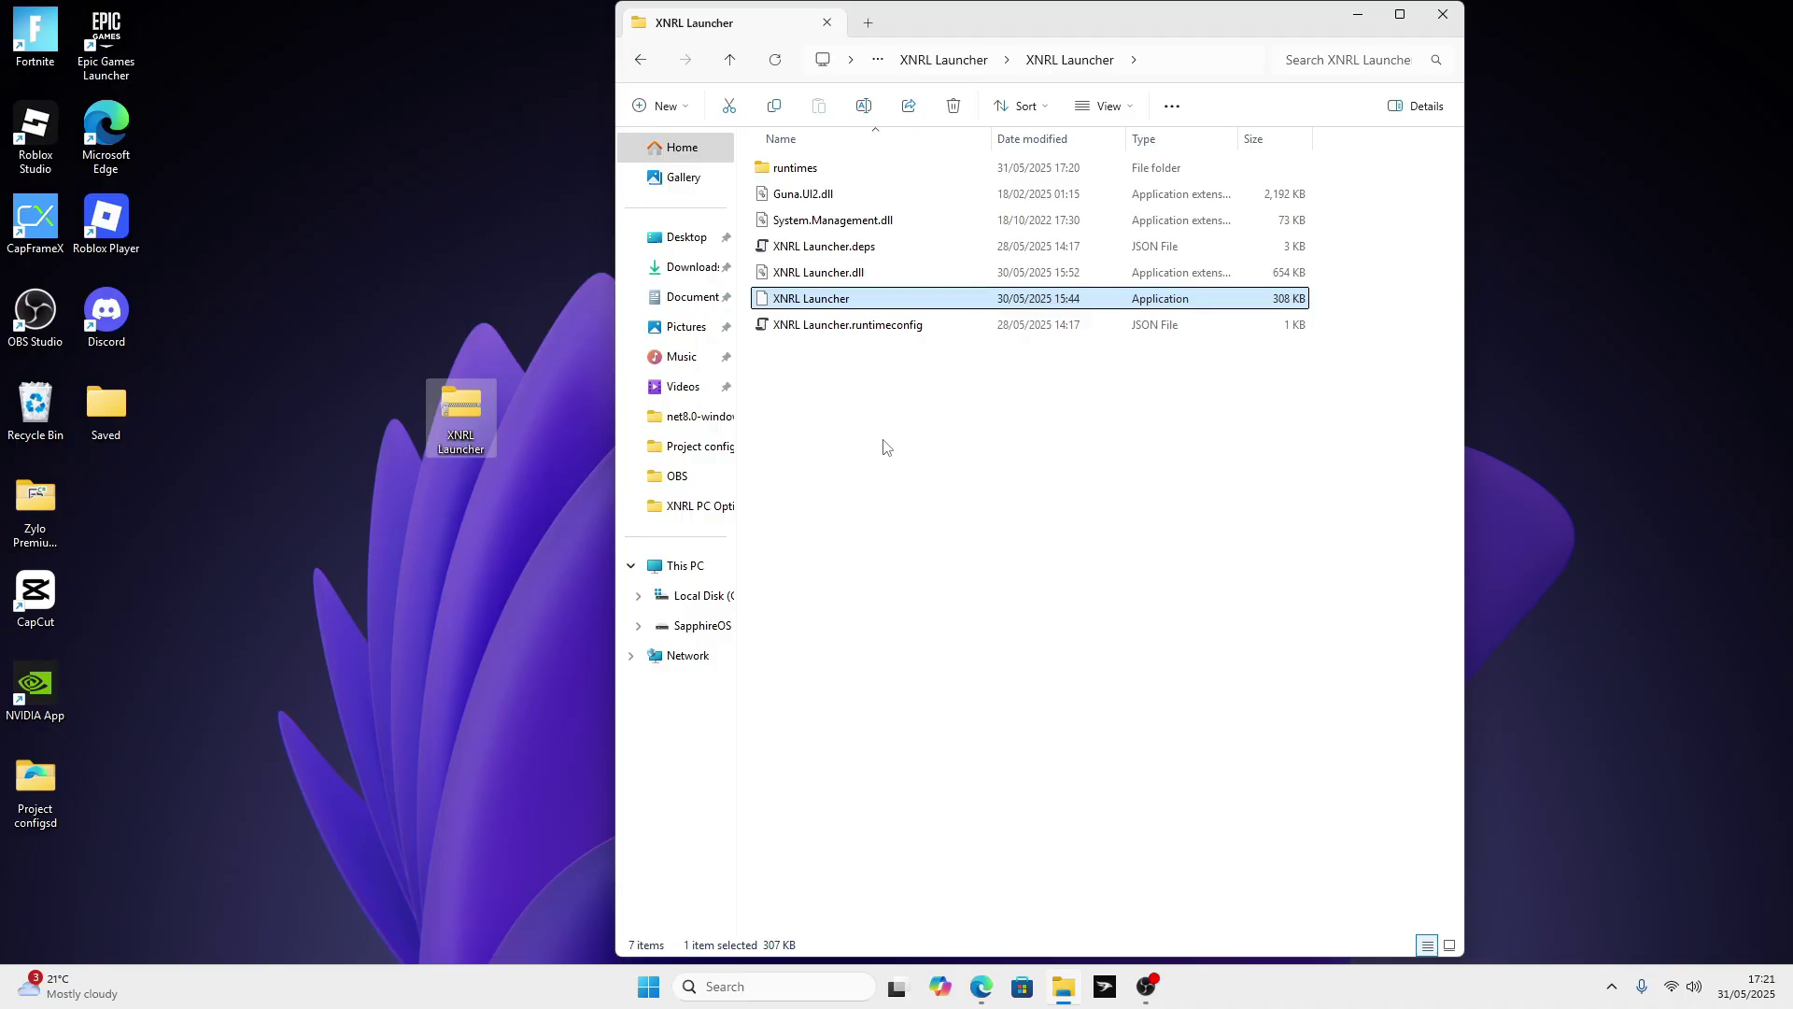
Step: Close File Explorer and install the optimizer into C:\Program Files (x86)
left_click_drag(461, 415, 112, 509)
left_click(1352, 17)
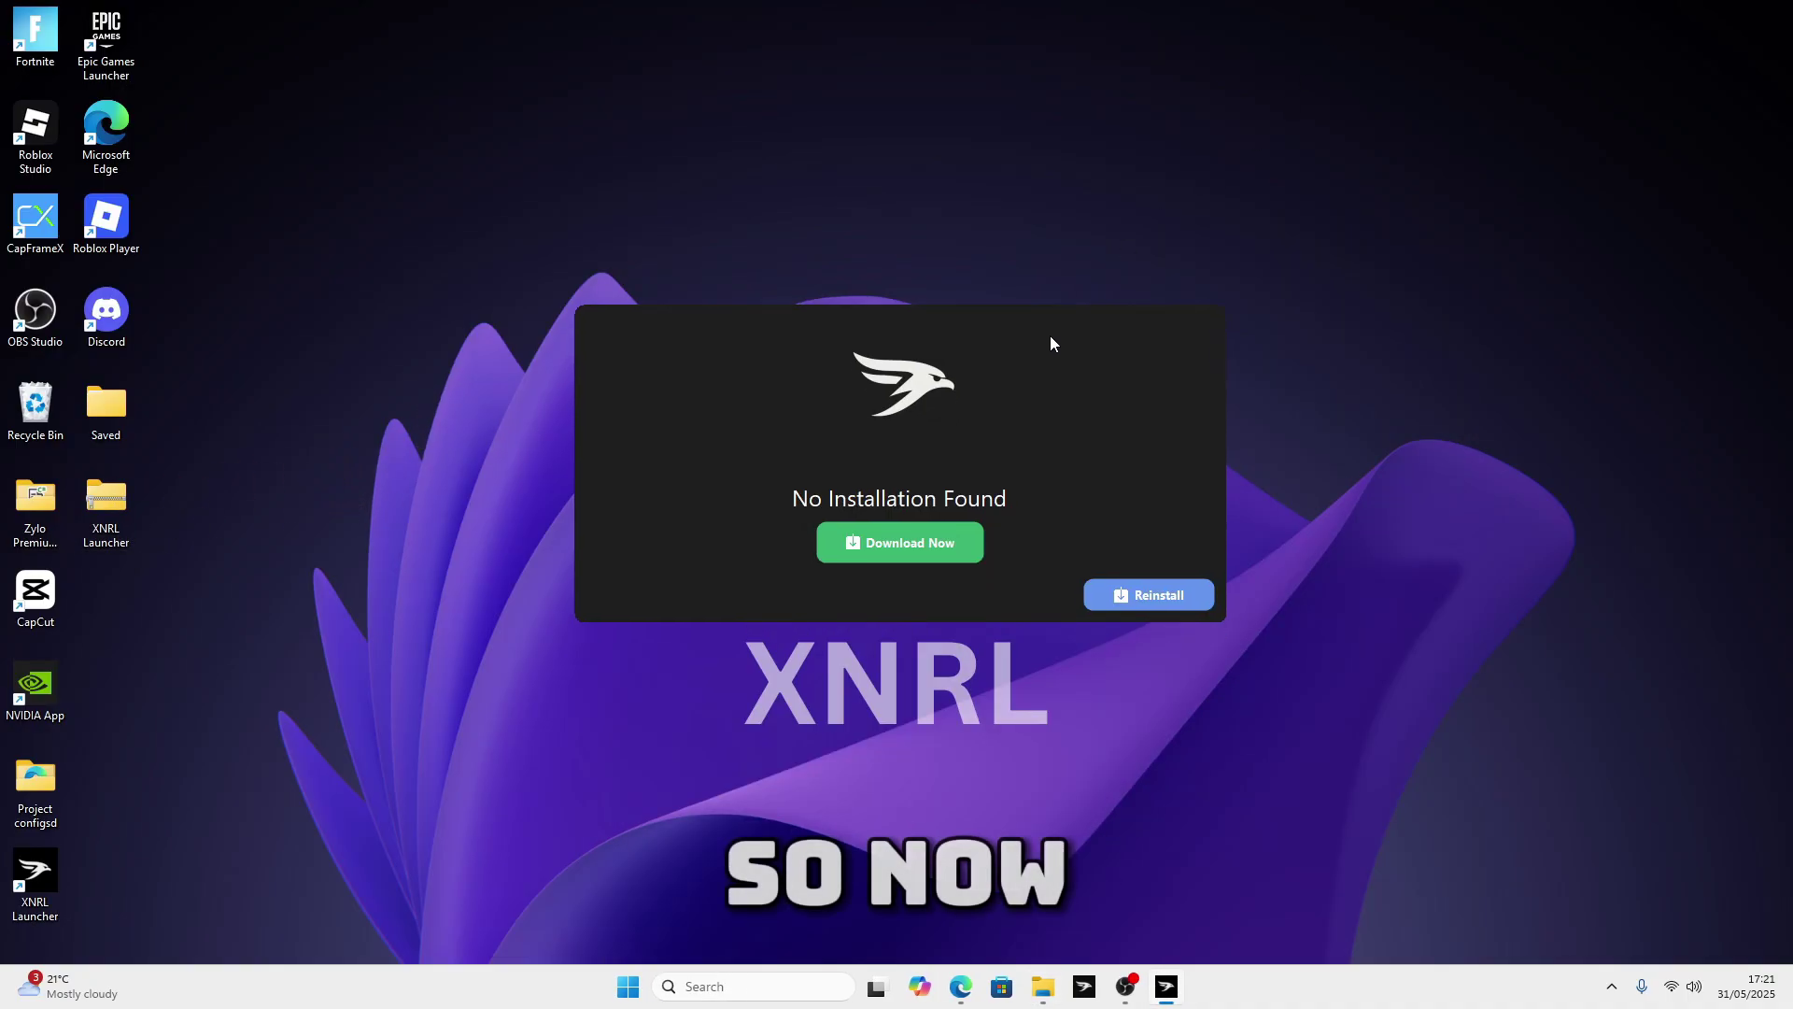
left_click(928, 486)
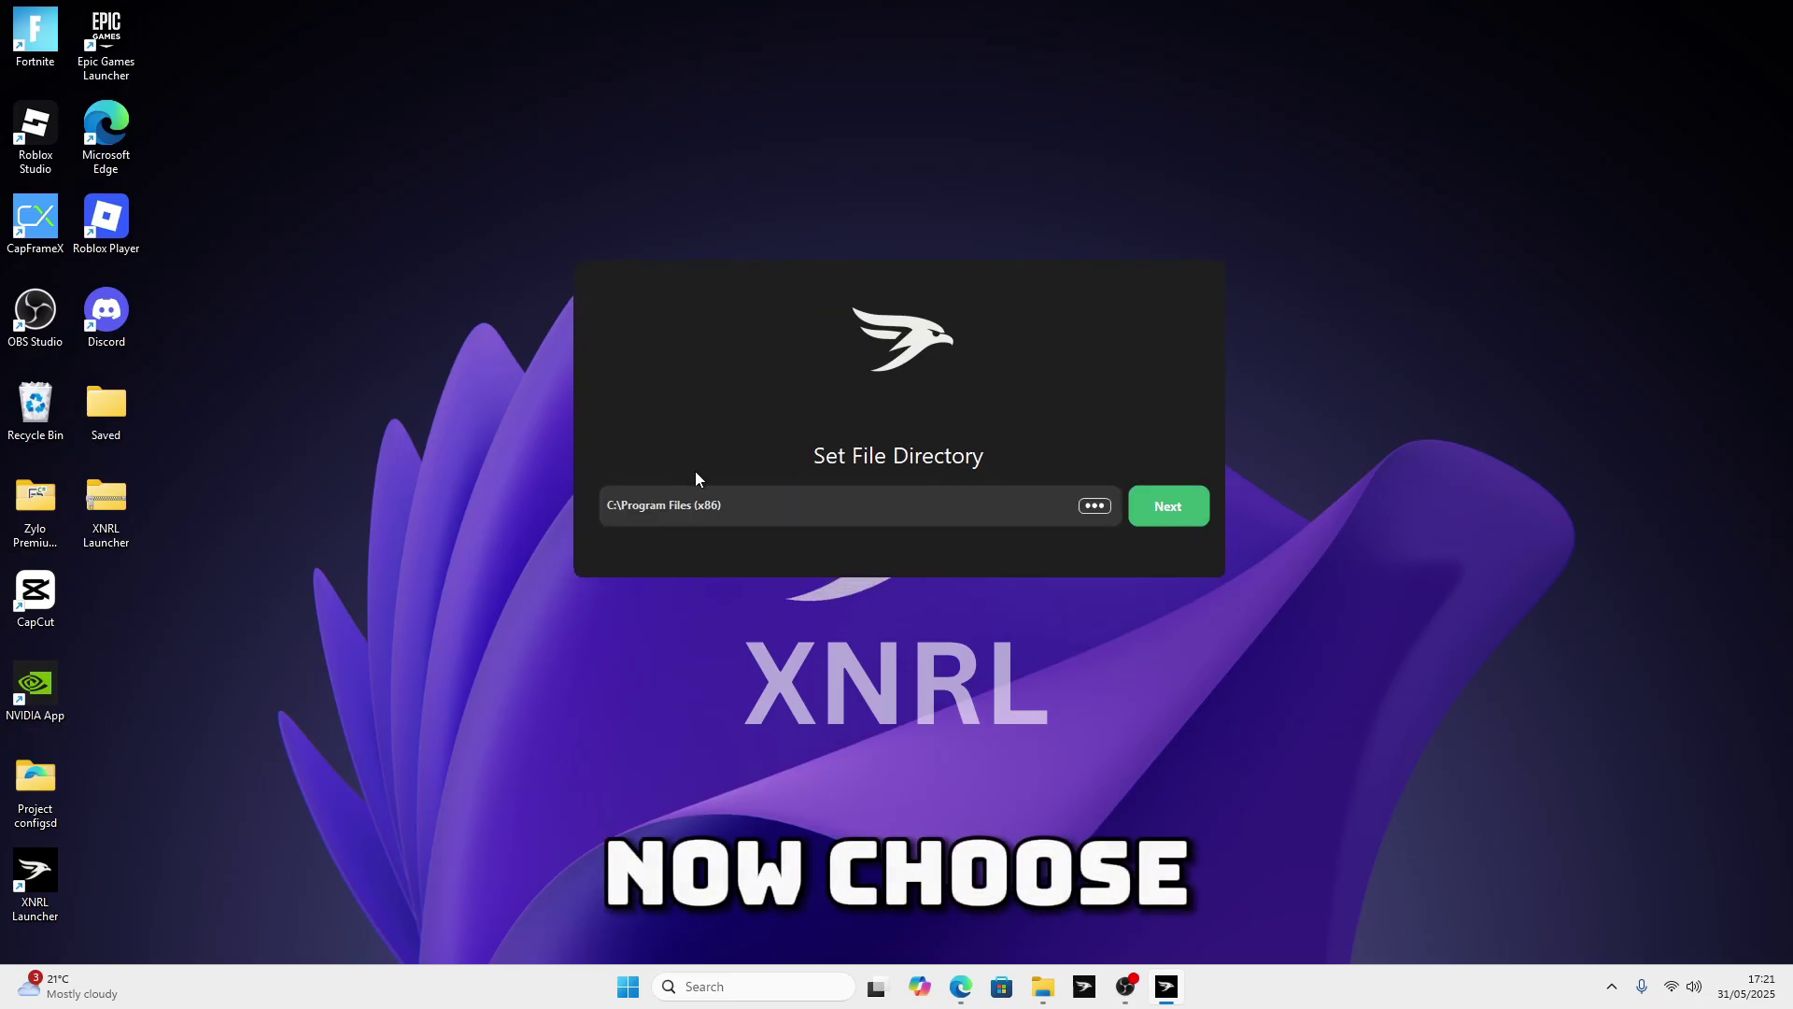
left_click(1141, 502)
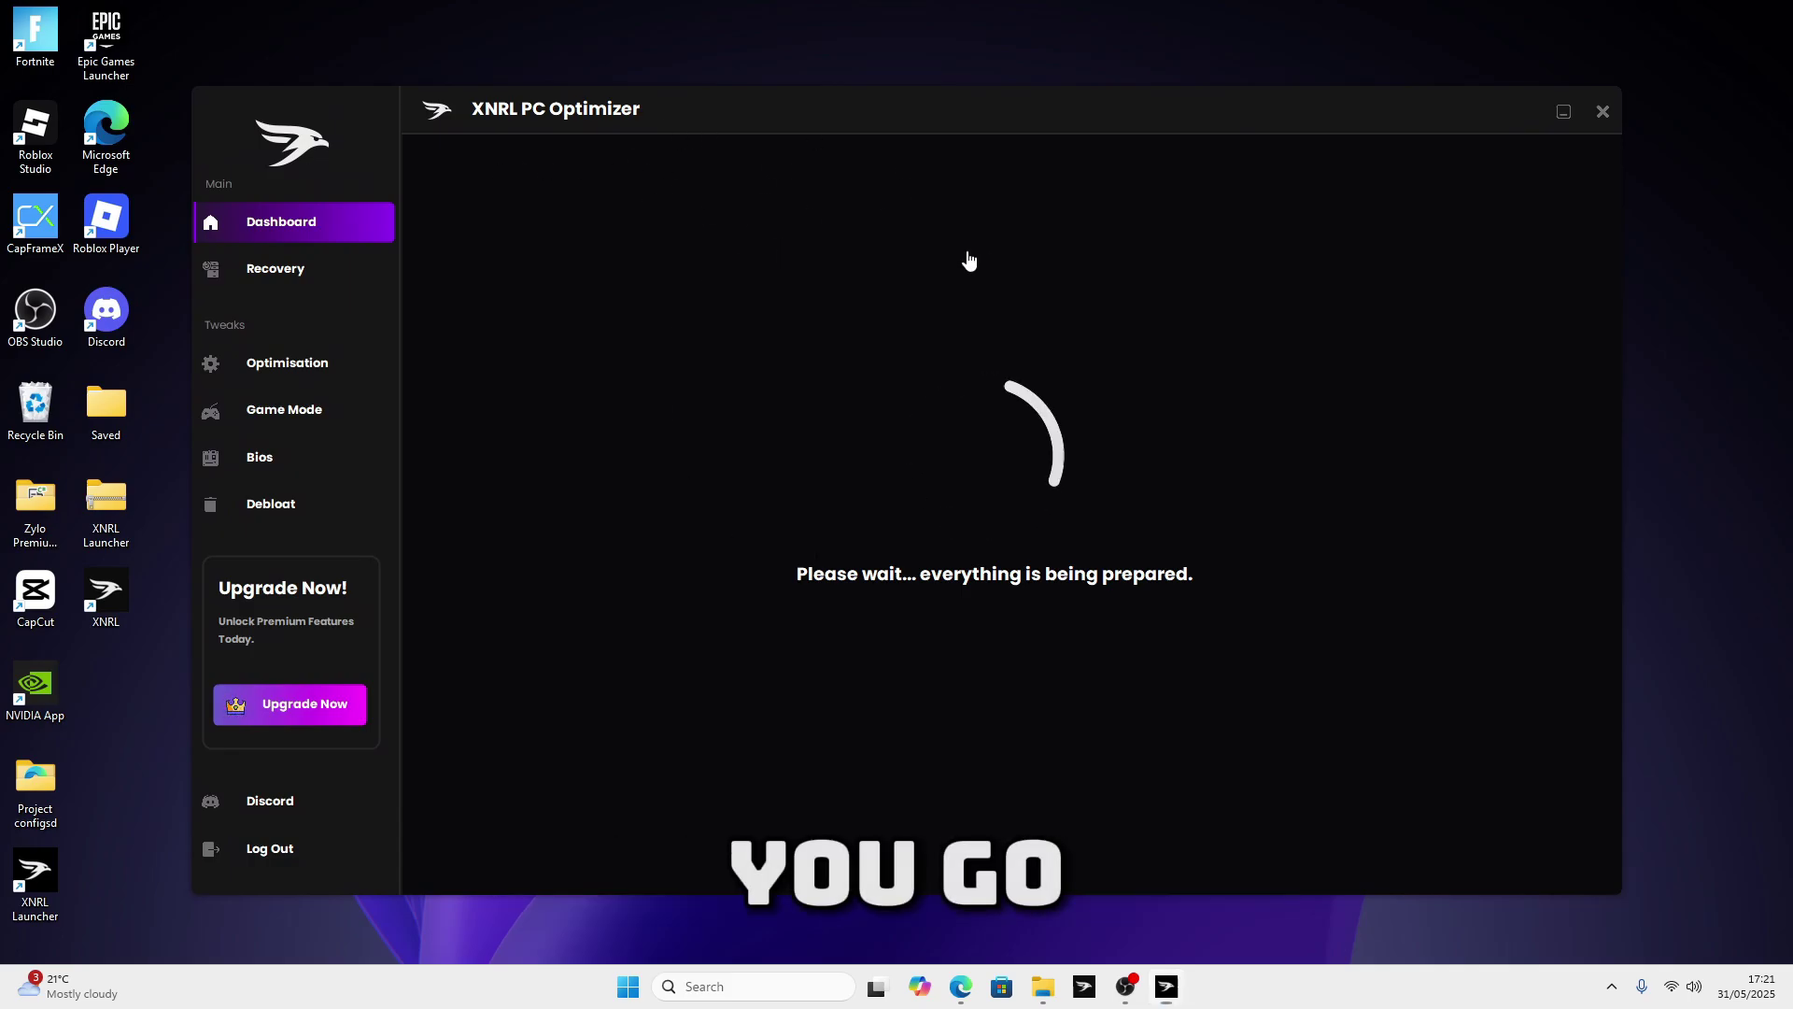
Step: Filter the dashboard reviews to show Pro reviews instead of Free ones
key("super")
type("snipping Tool")
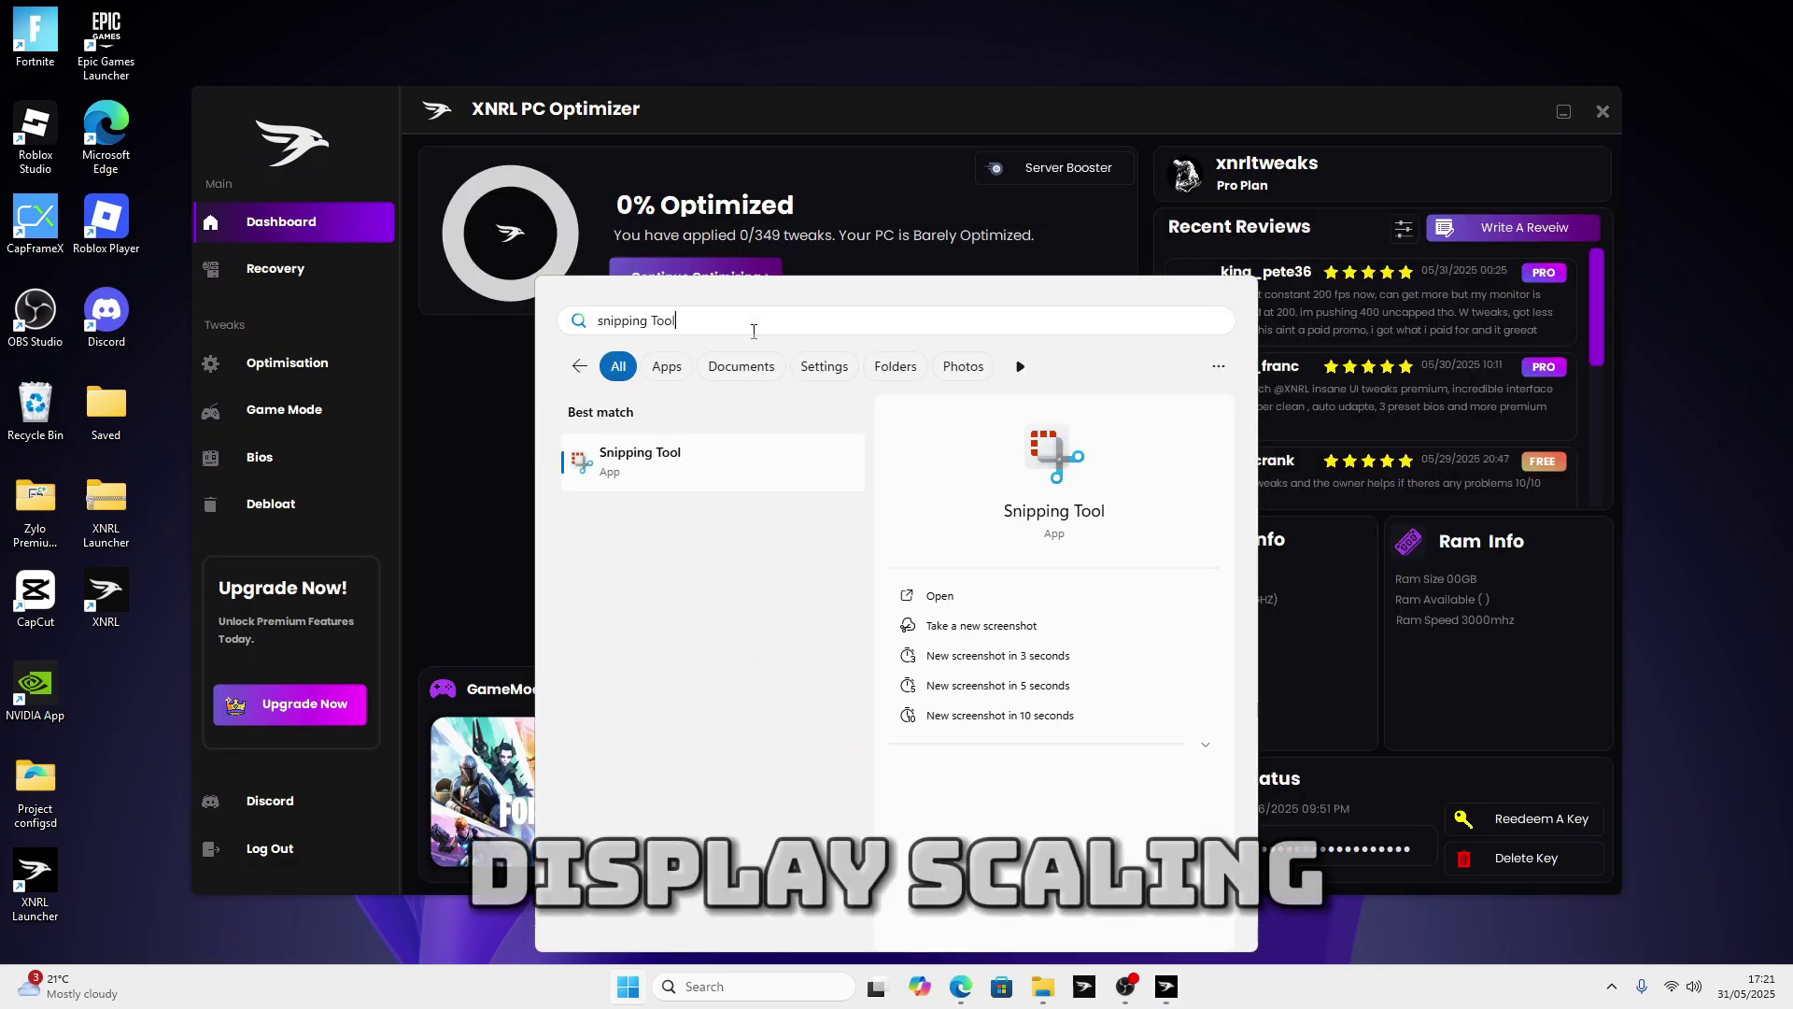
left_click(765, 68)
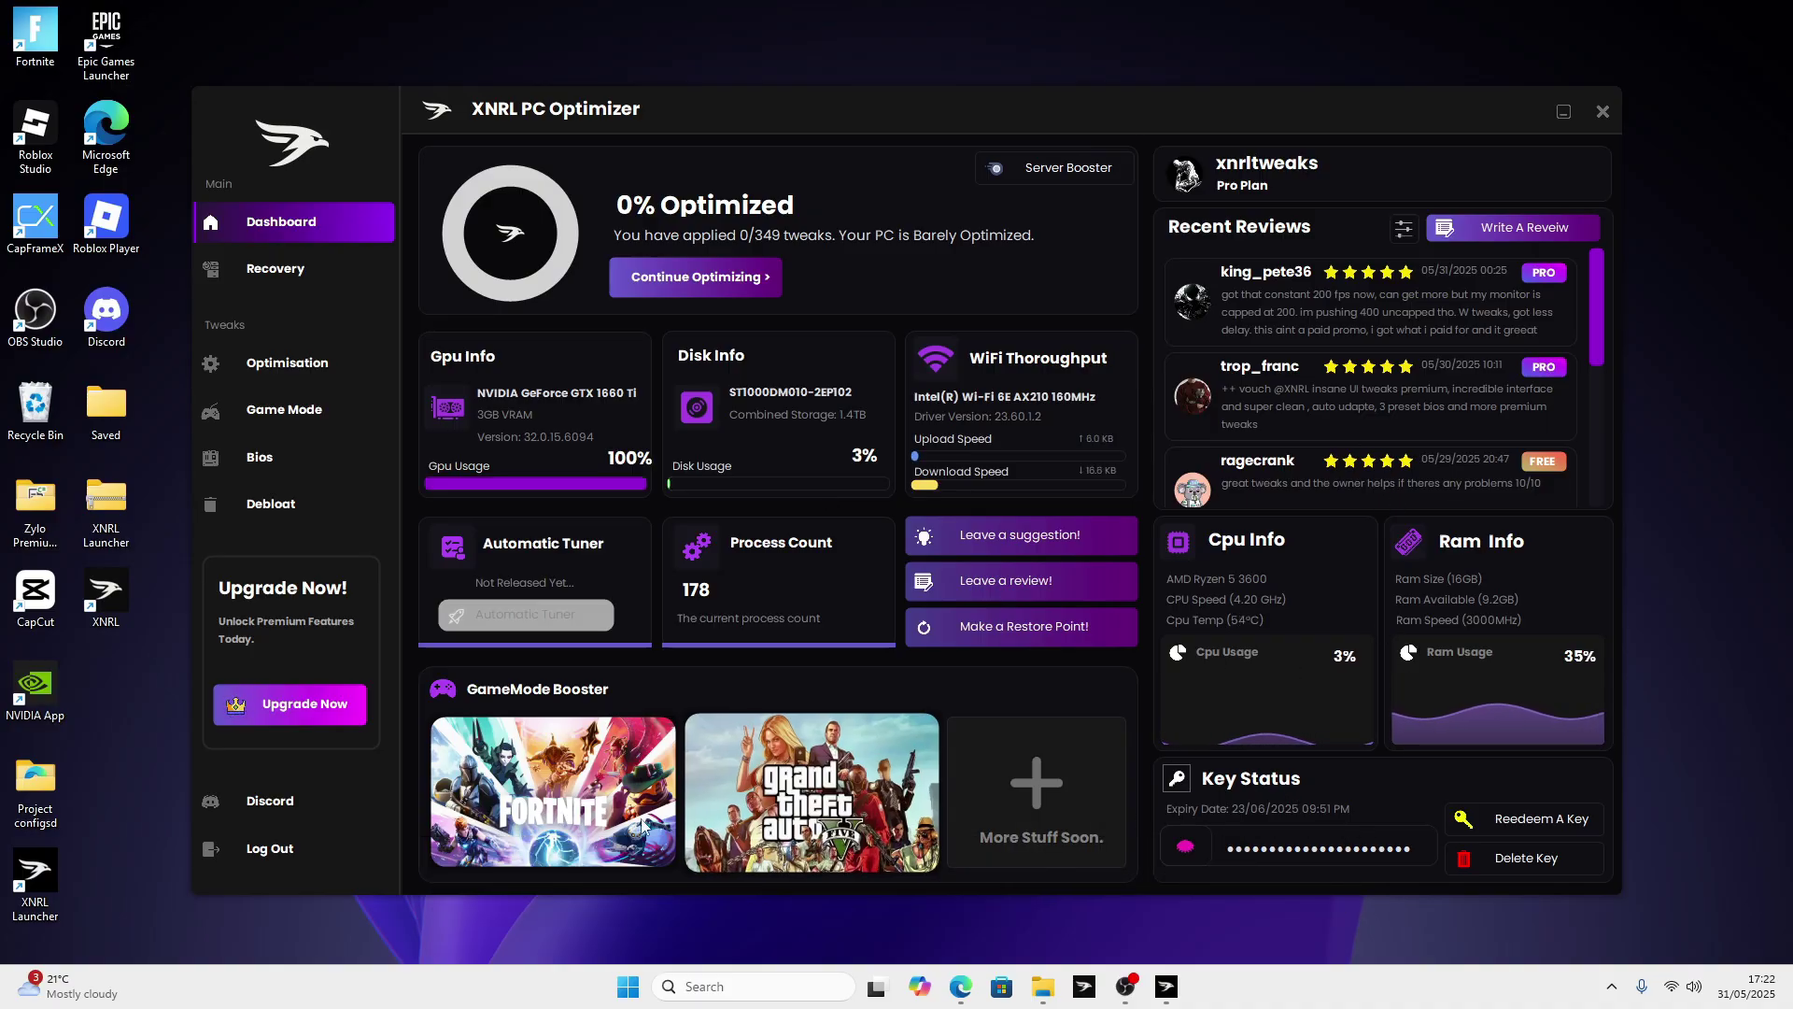
left_click(1403, 229)
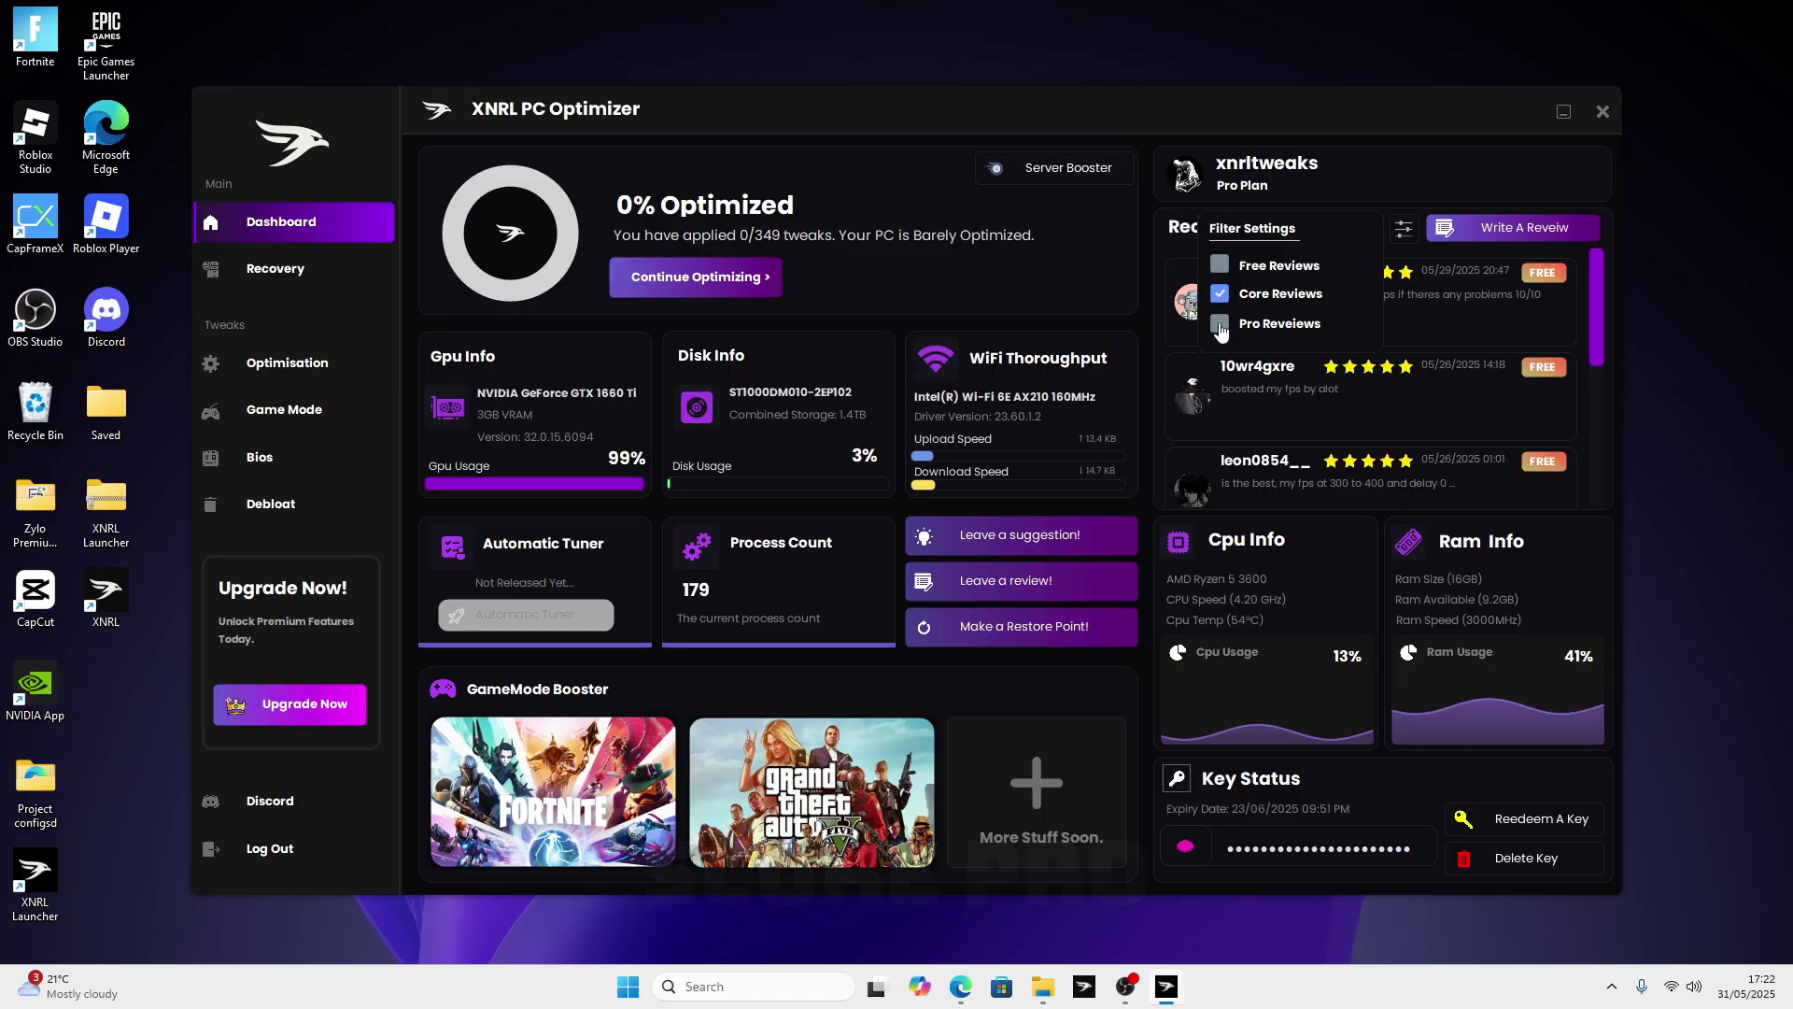
left_click(1256, 323)
left_click(1302, 267)
left_click(1406, 236)
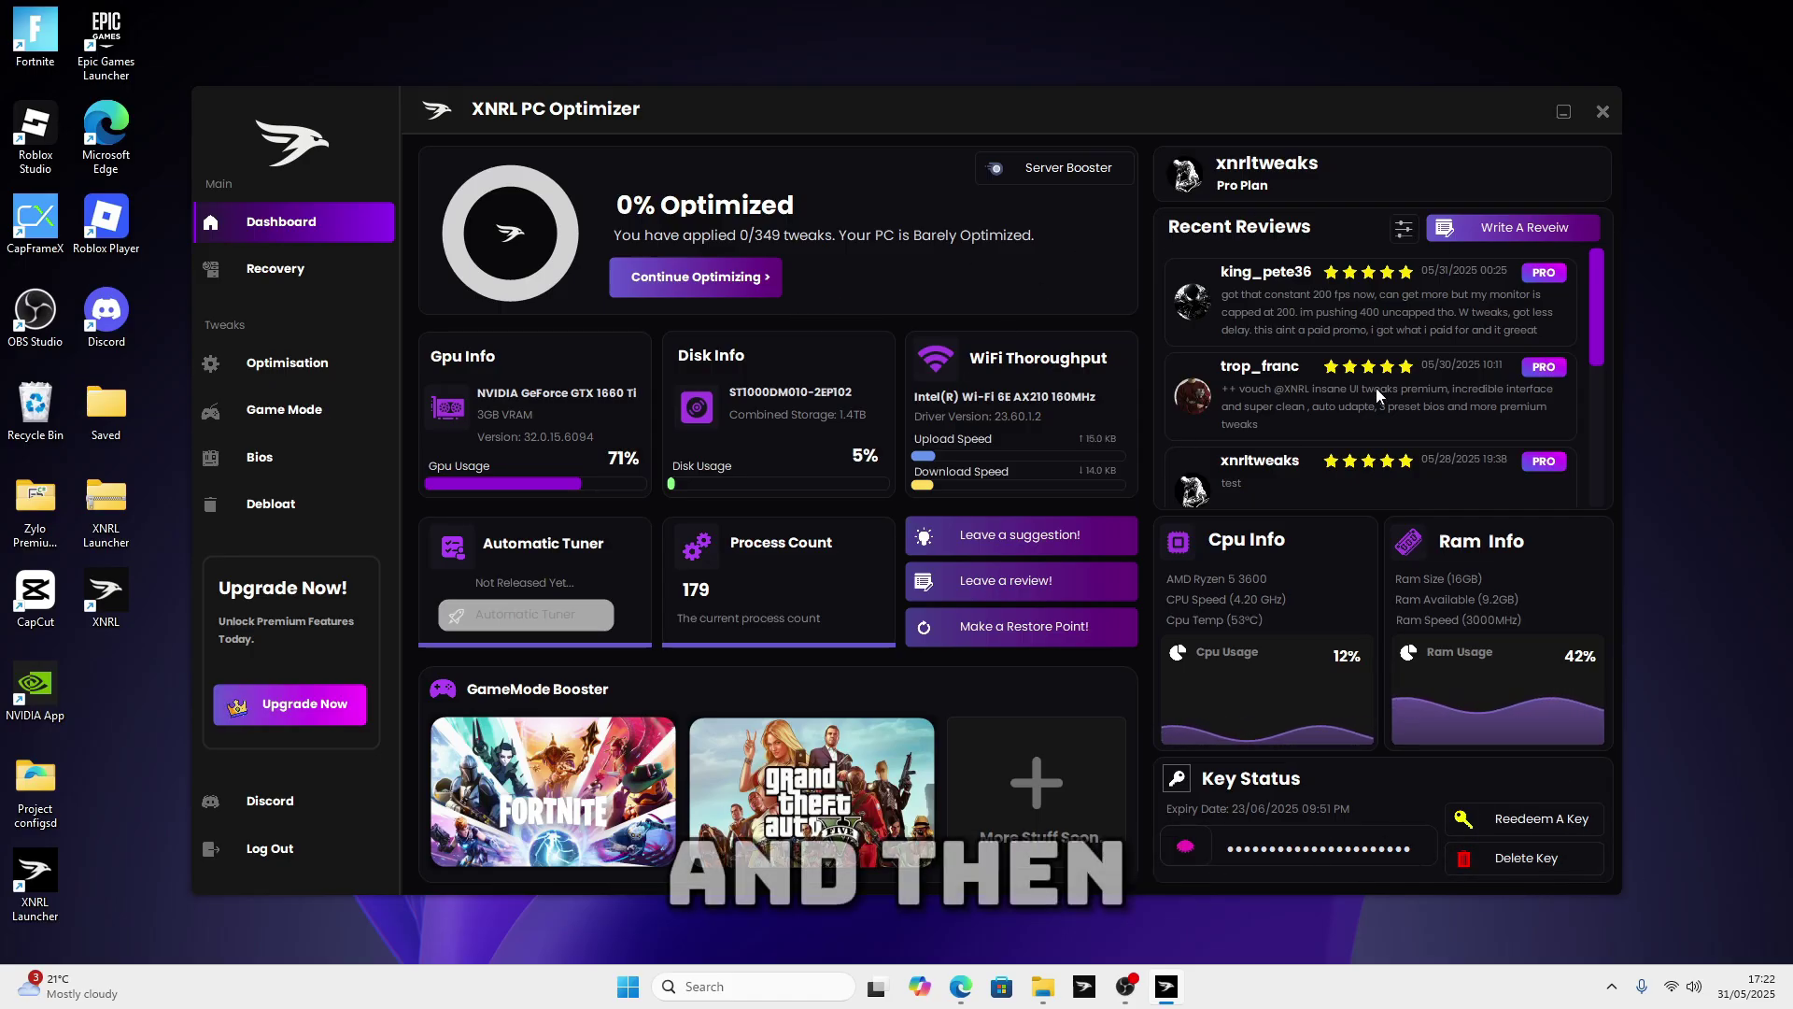
Step: Look at the write-a-review and leave-a-suggestion forms, closing each
left_click(1531, 227)
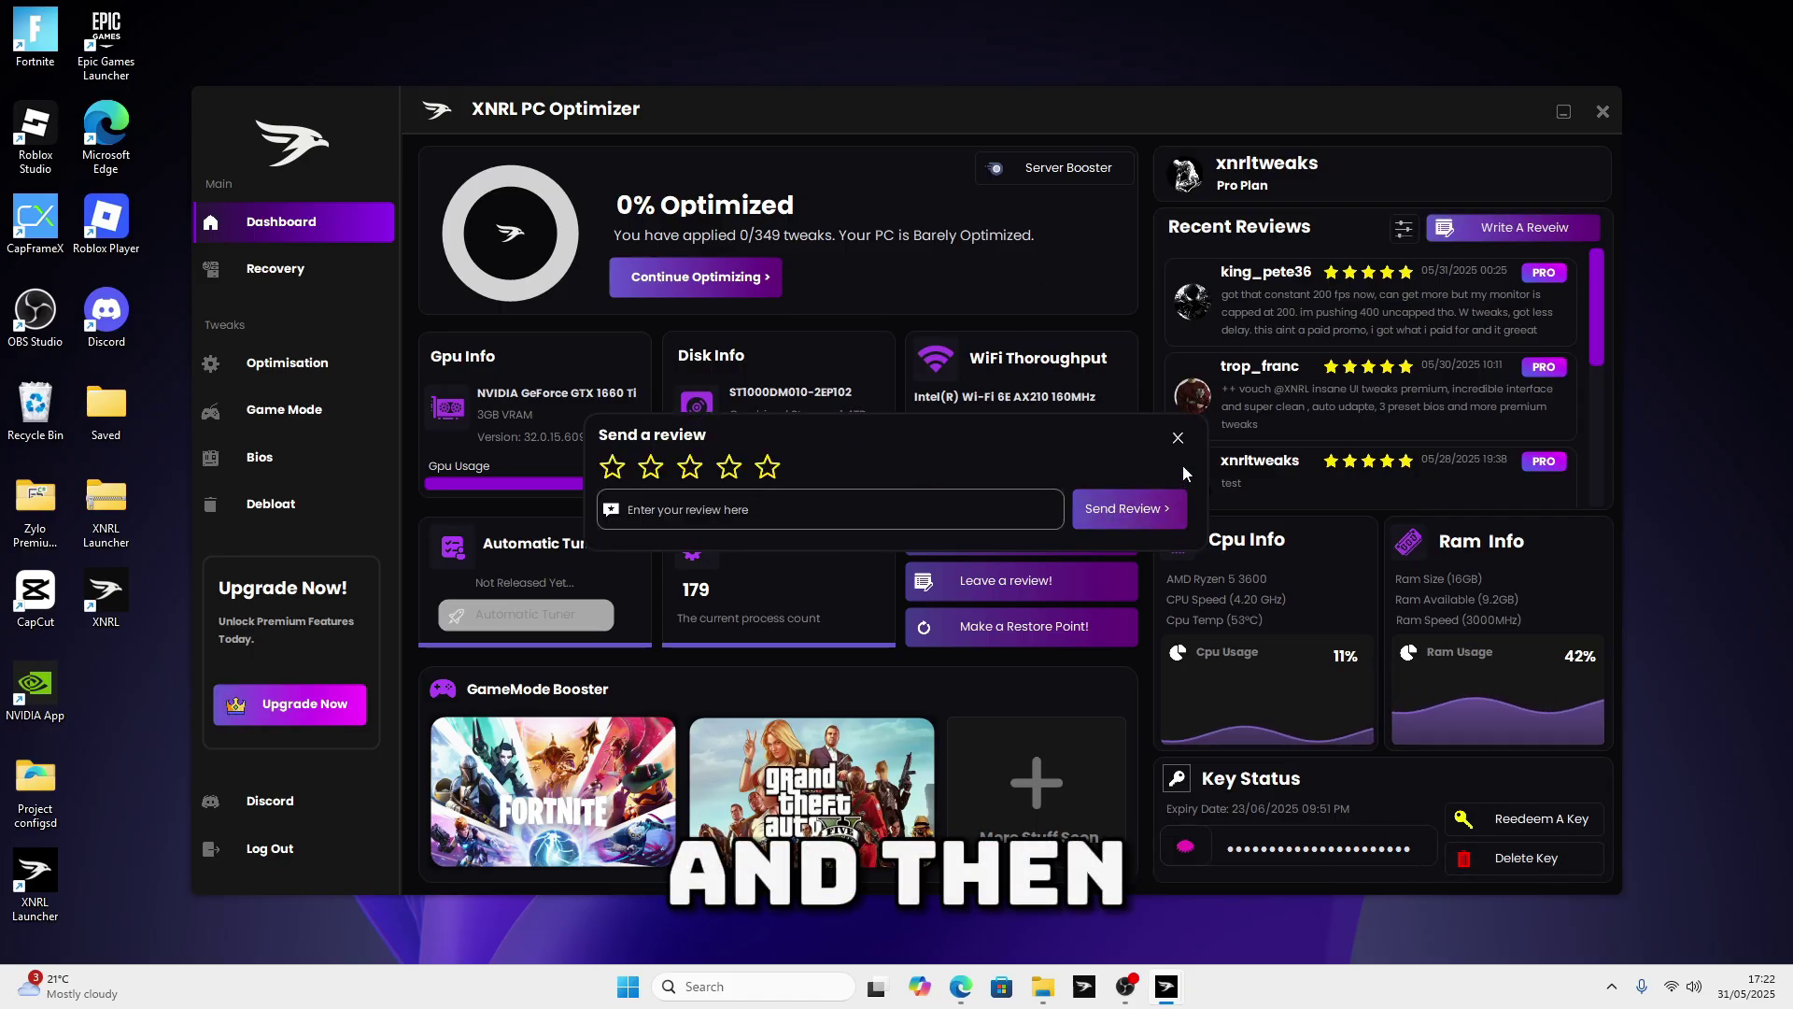
left_click(1167, 511)
left_click(1018, 535)
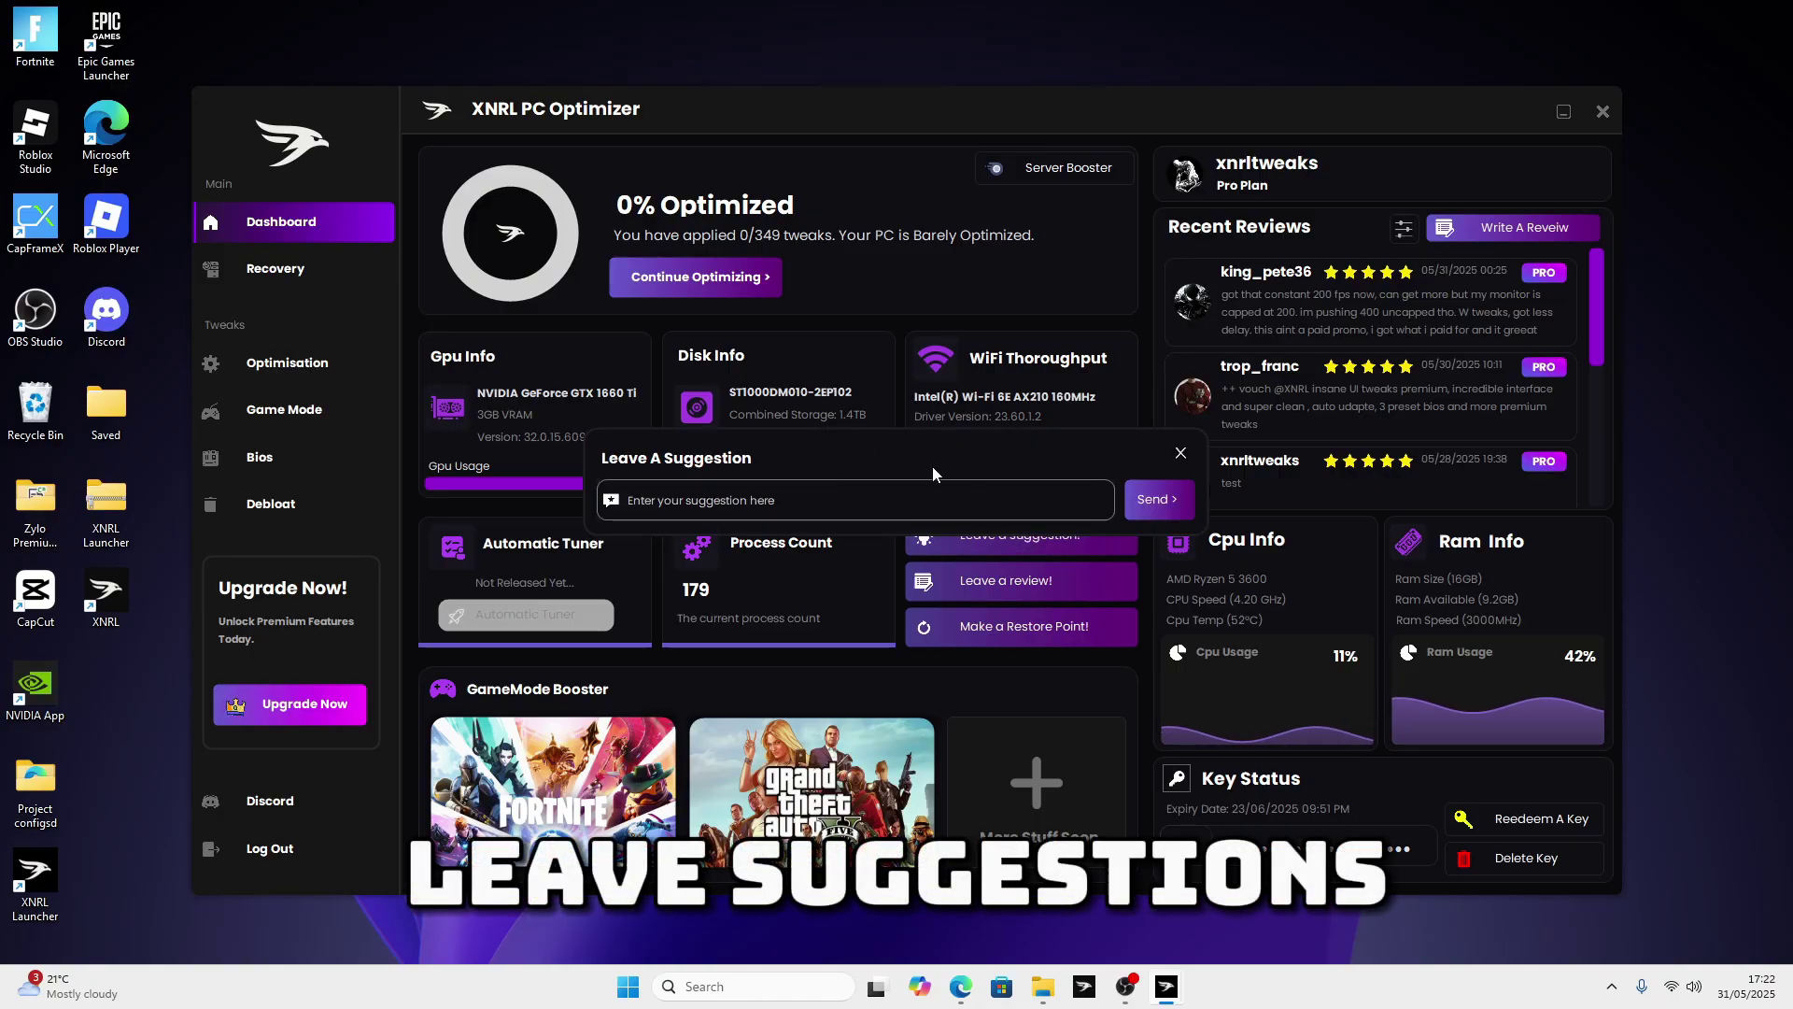
left_click(962, 428)
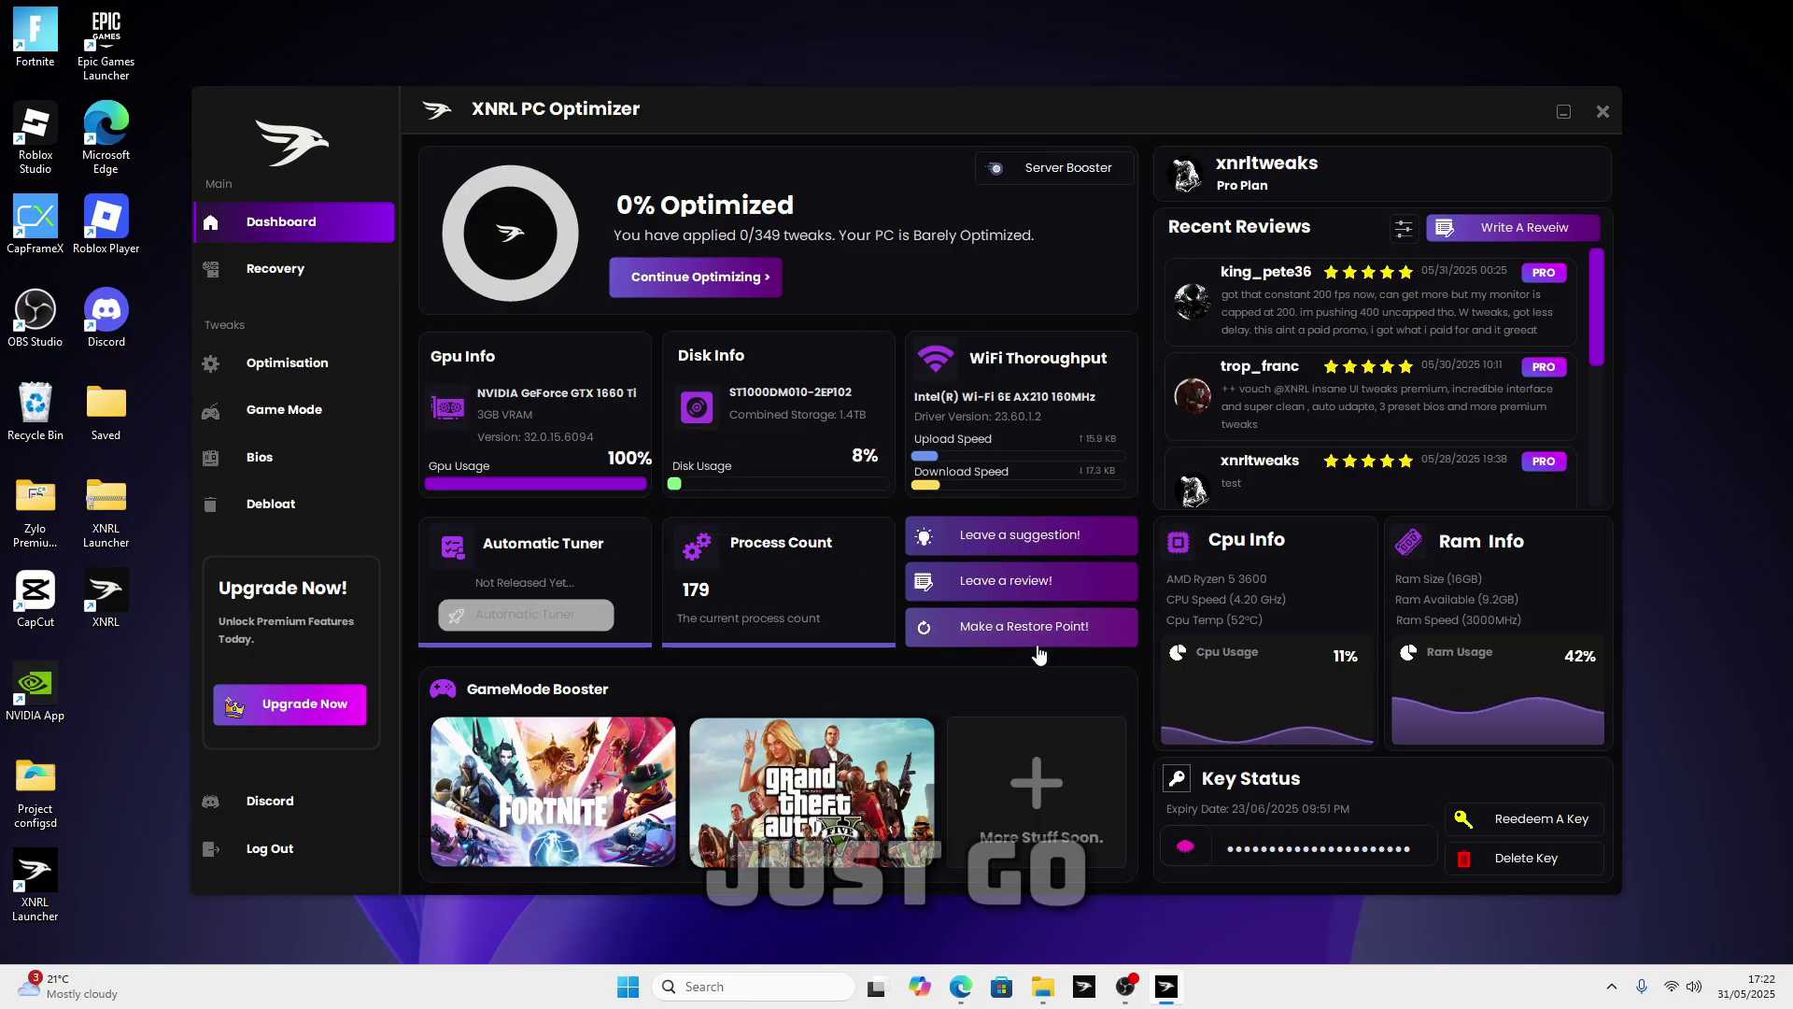
Step: Start a restore point, then try switching the optimisation tweaks to the Pro set
left_click(1009, 625)
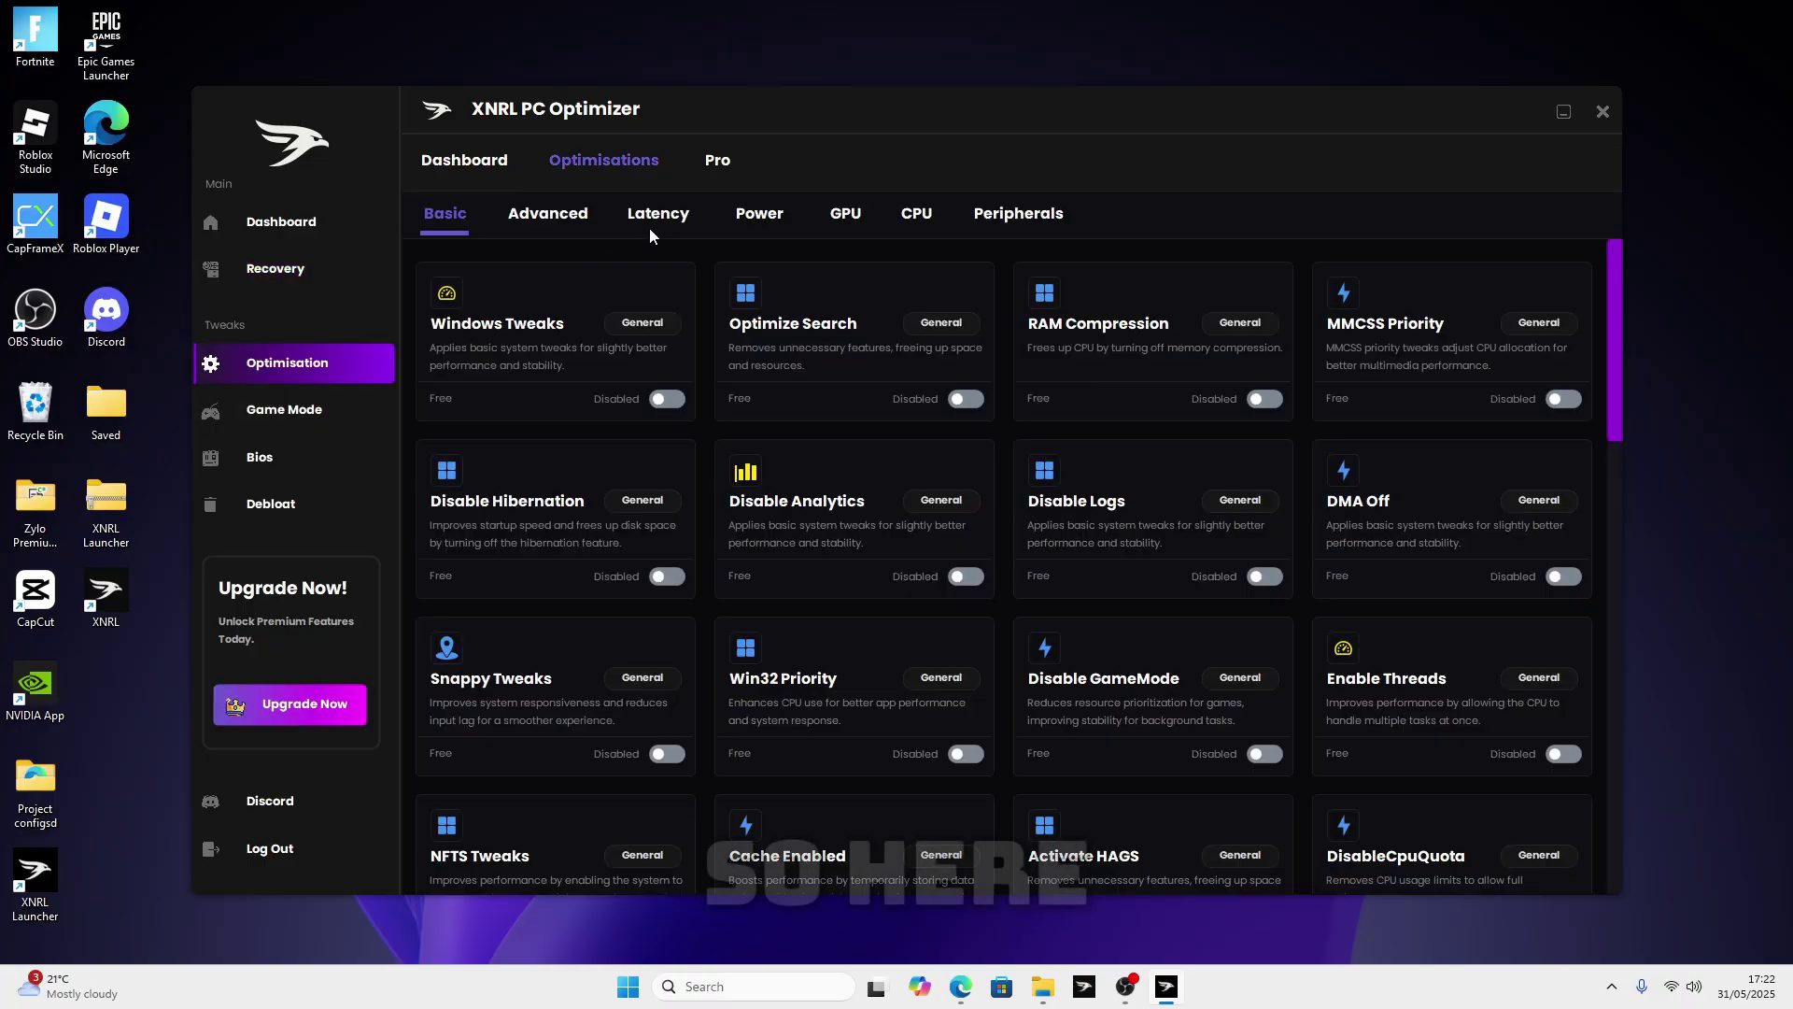
scroll(1080, 368, "down", 5)
scroll(568, 252, "up", 5)
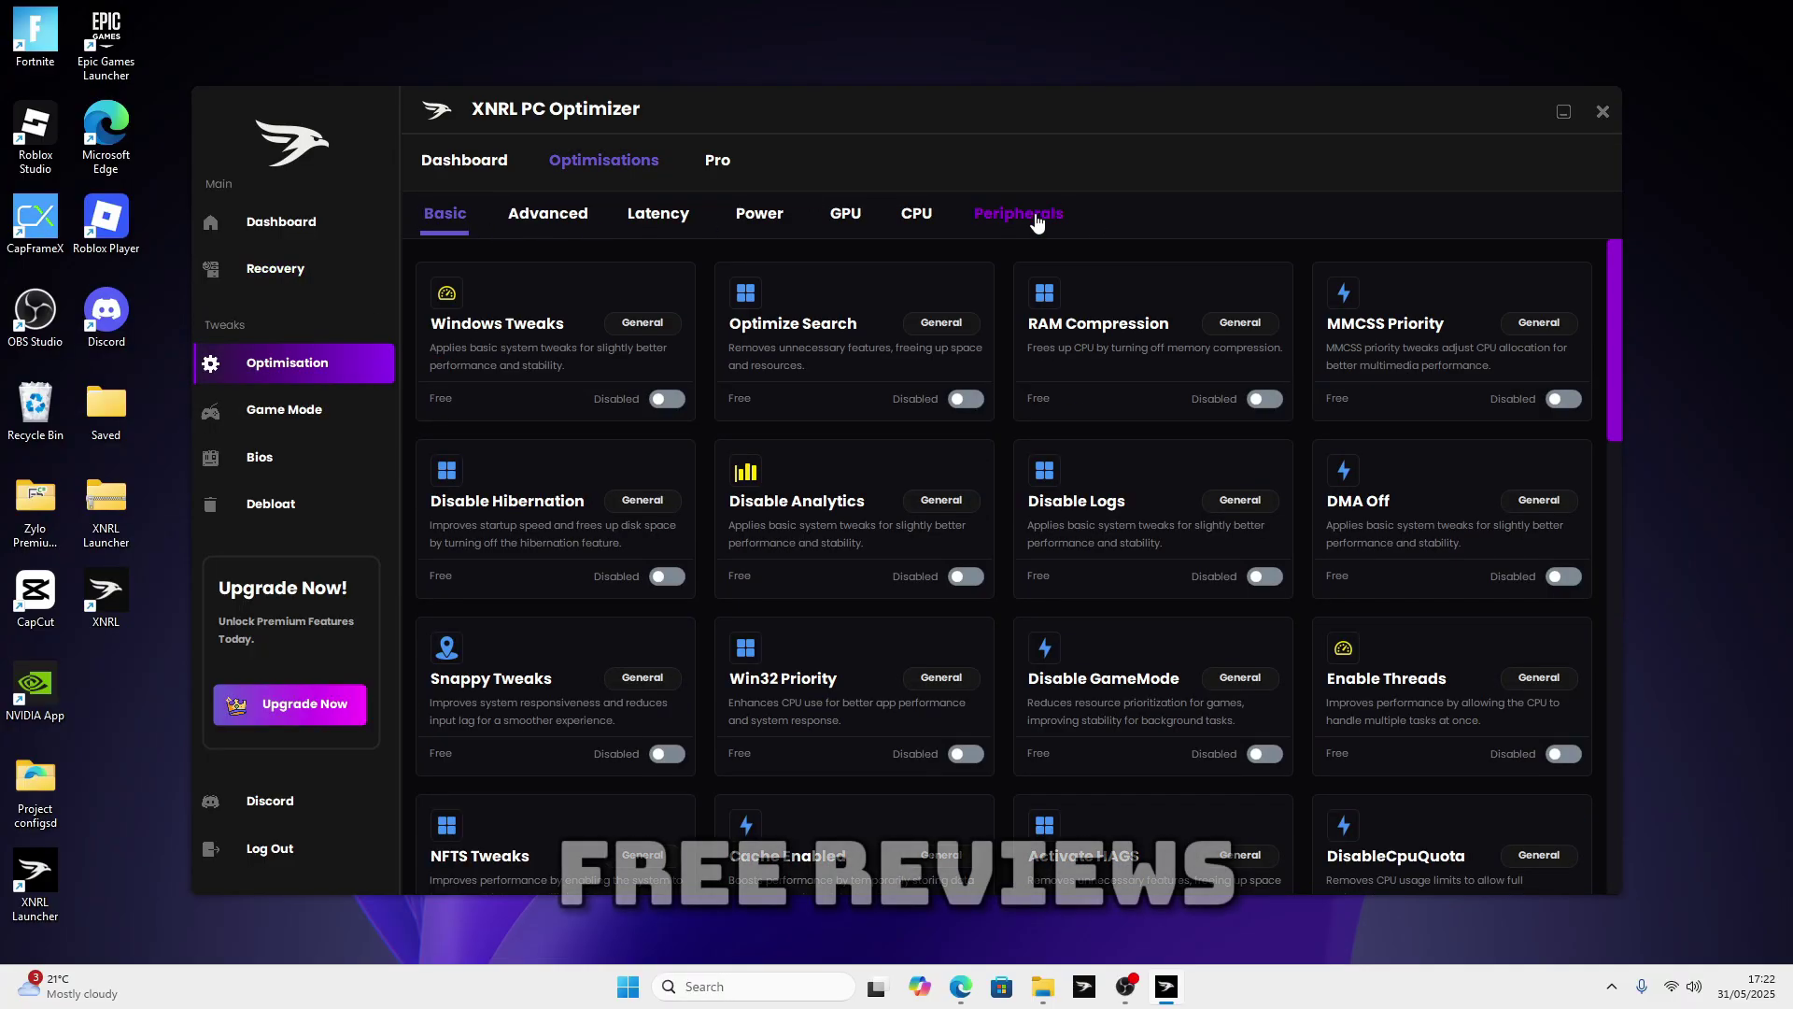
left_click(702, 162)
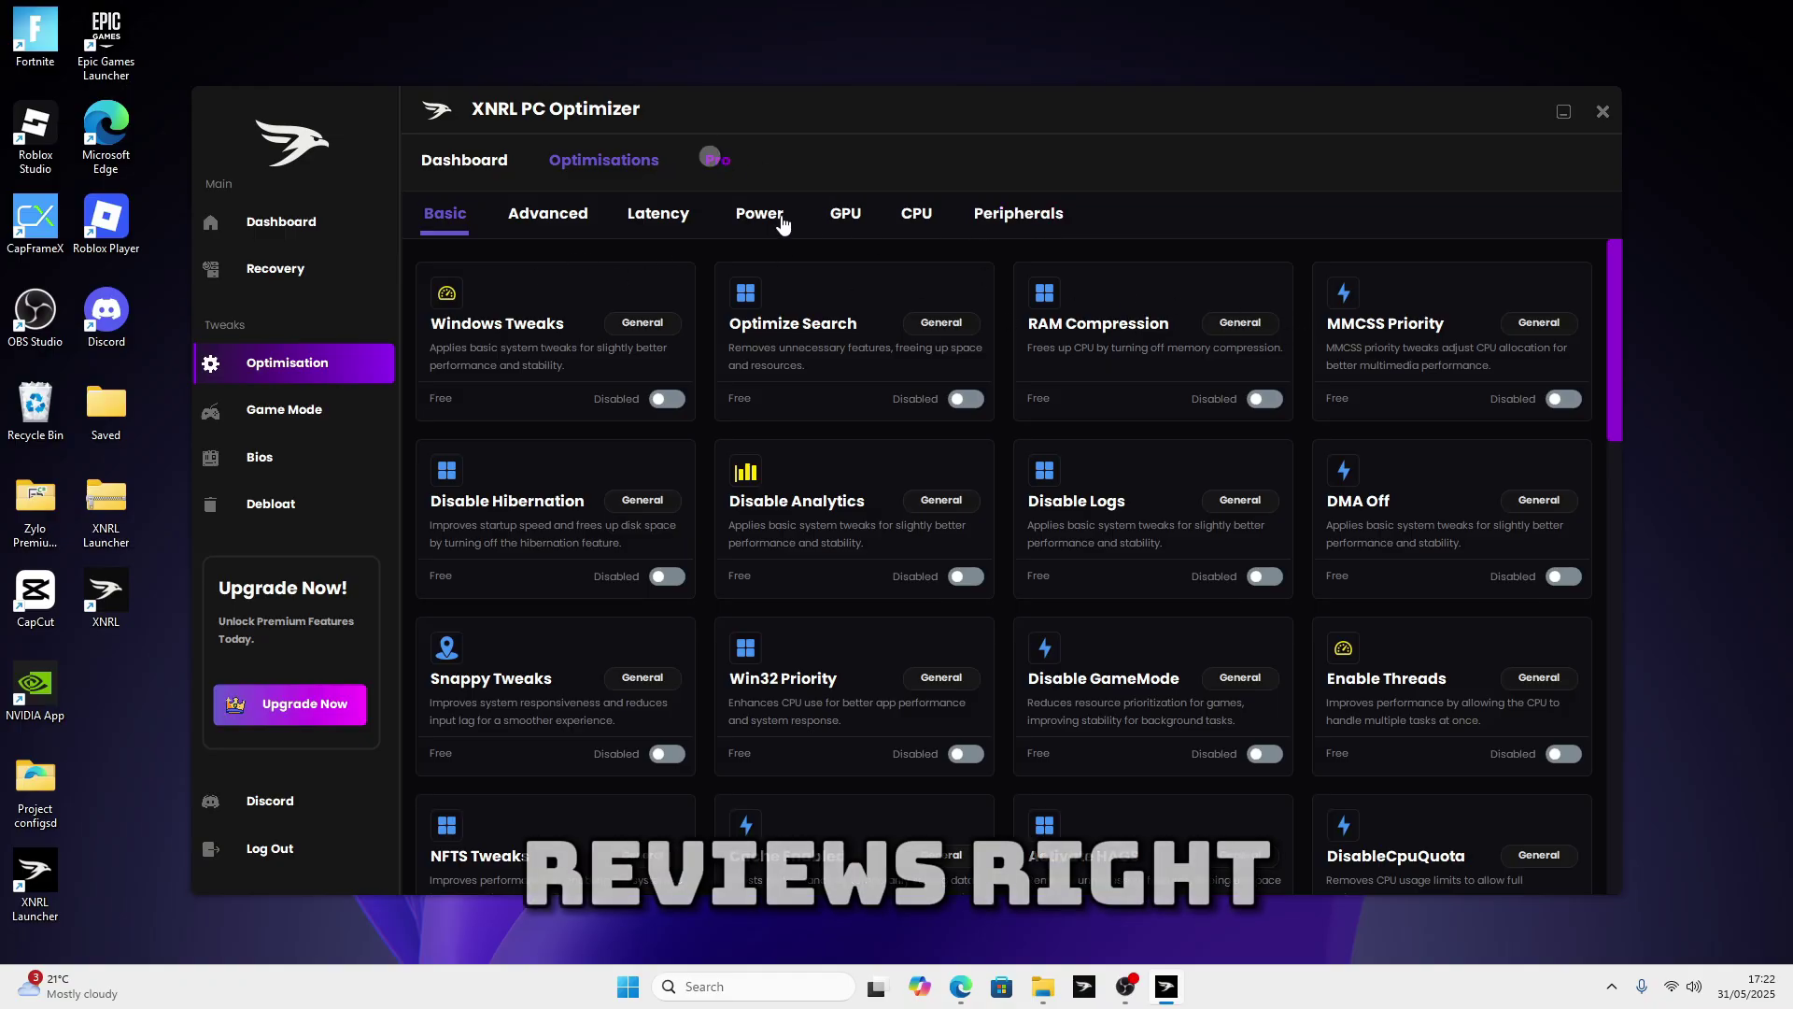
left_click(758, 168)
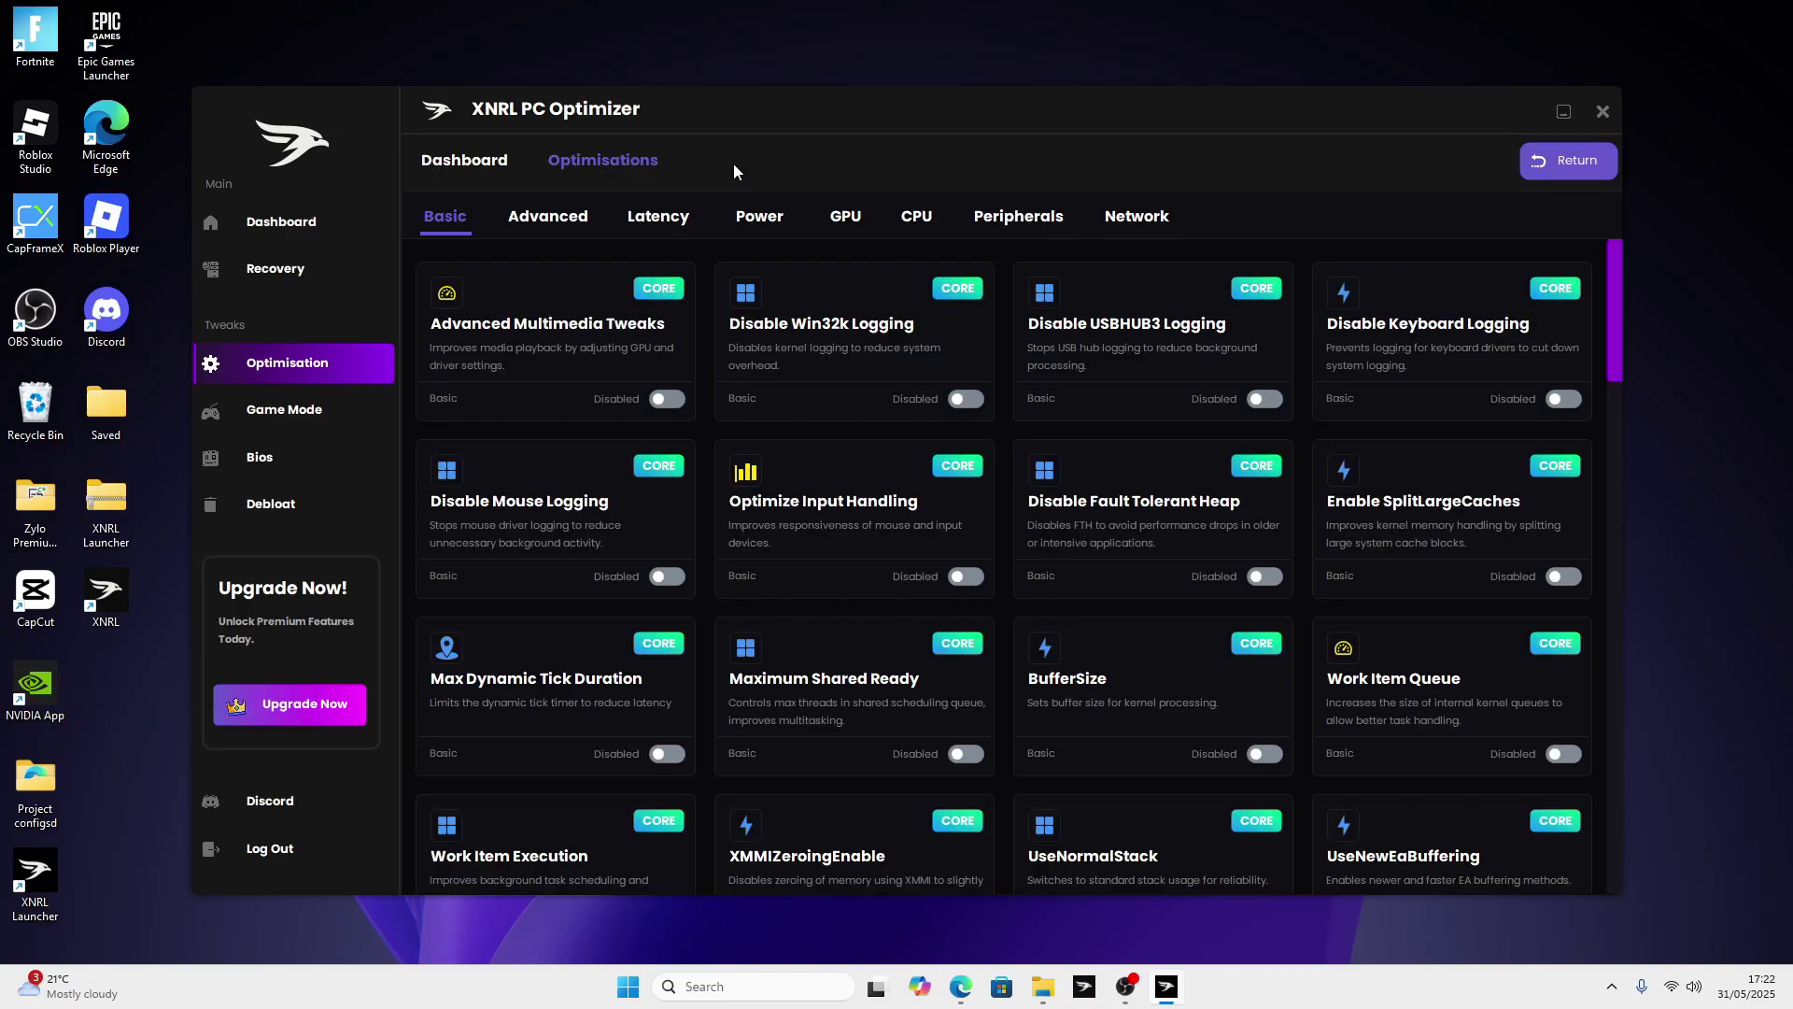
scroll(1110, 373, "down", 5)
scroll(818, 428, "up", 5)
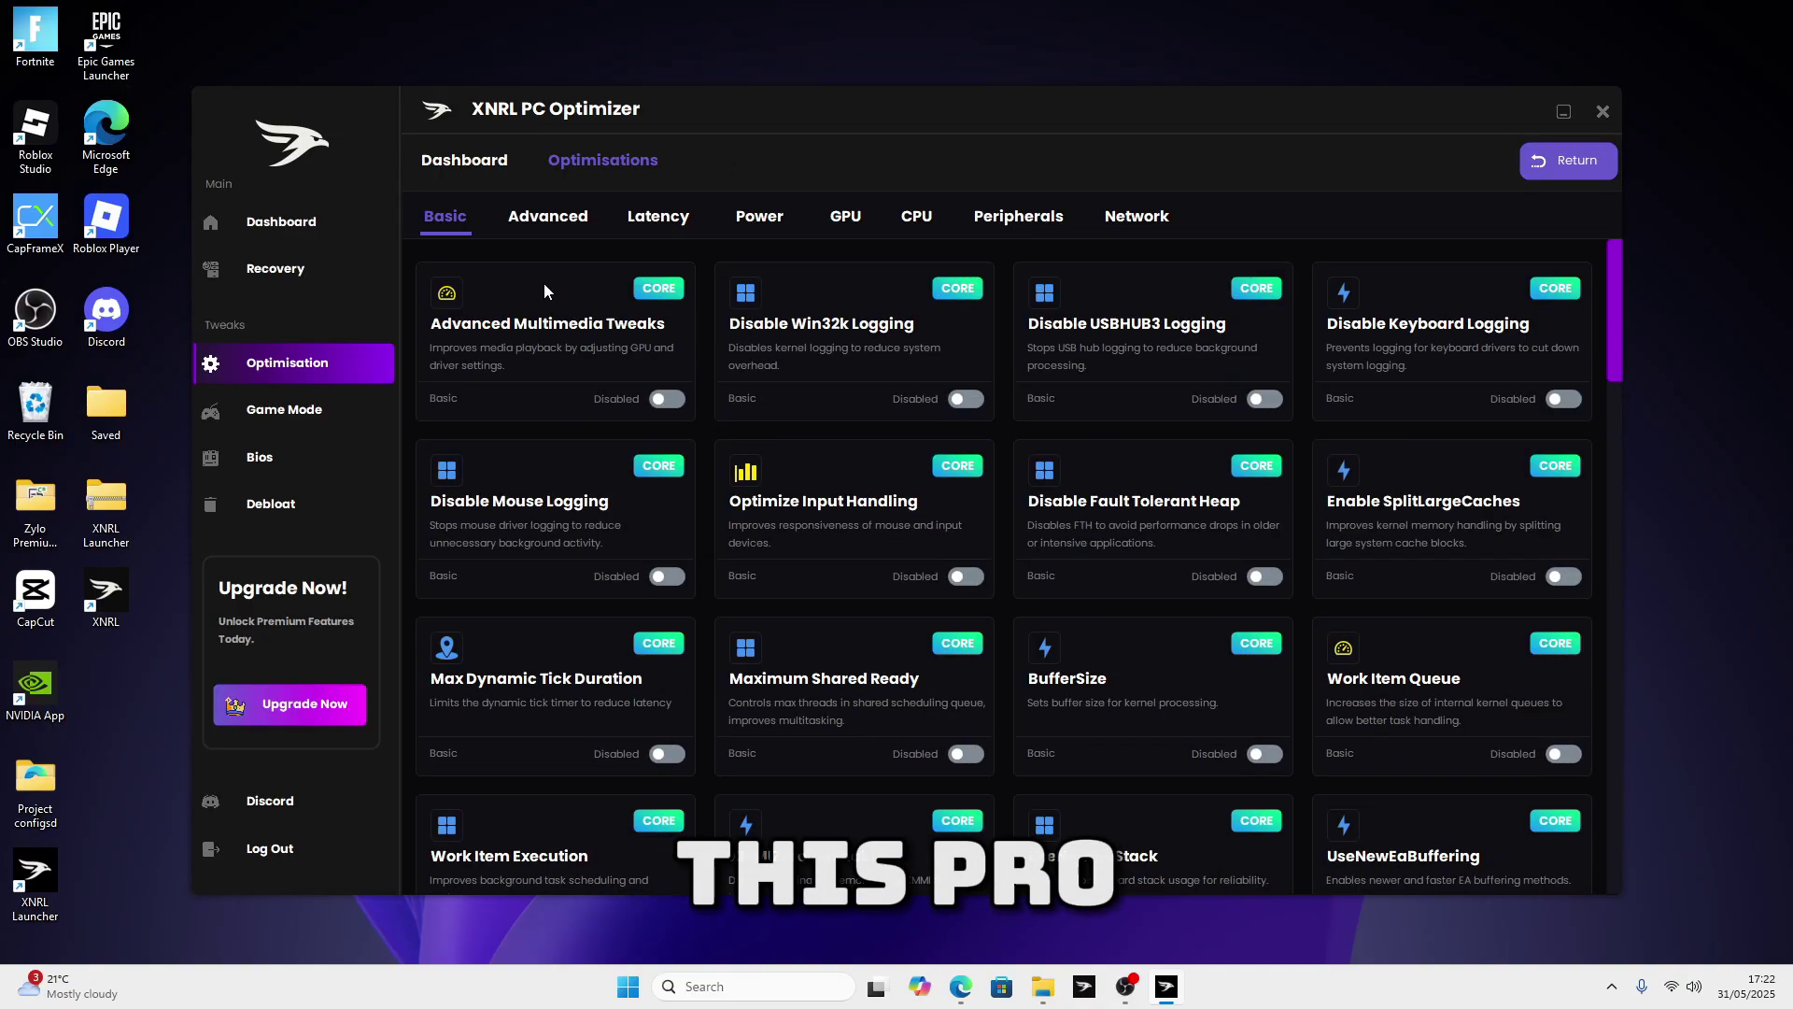
scroll(719, 272, "down", 10)
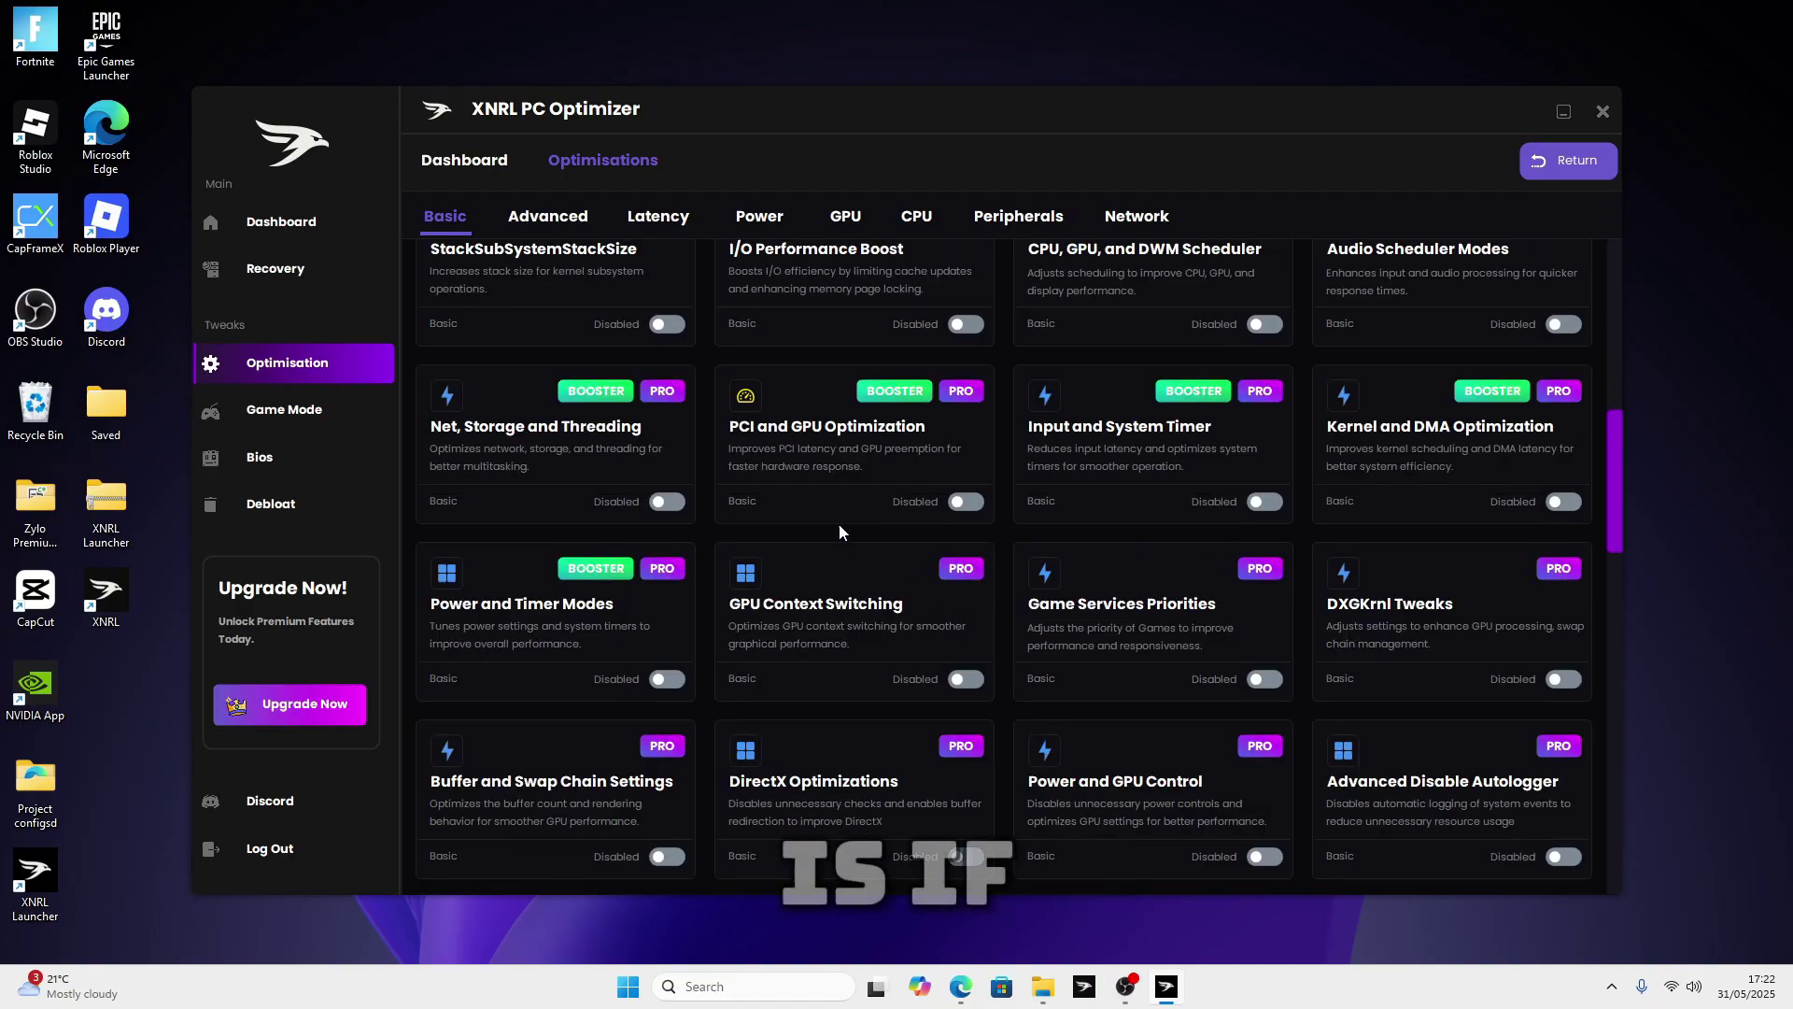
scroll(672, 374, "up", 10)
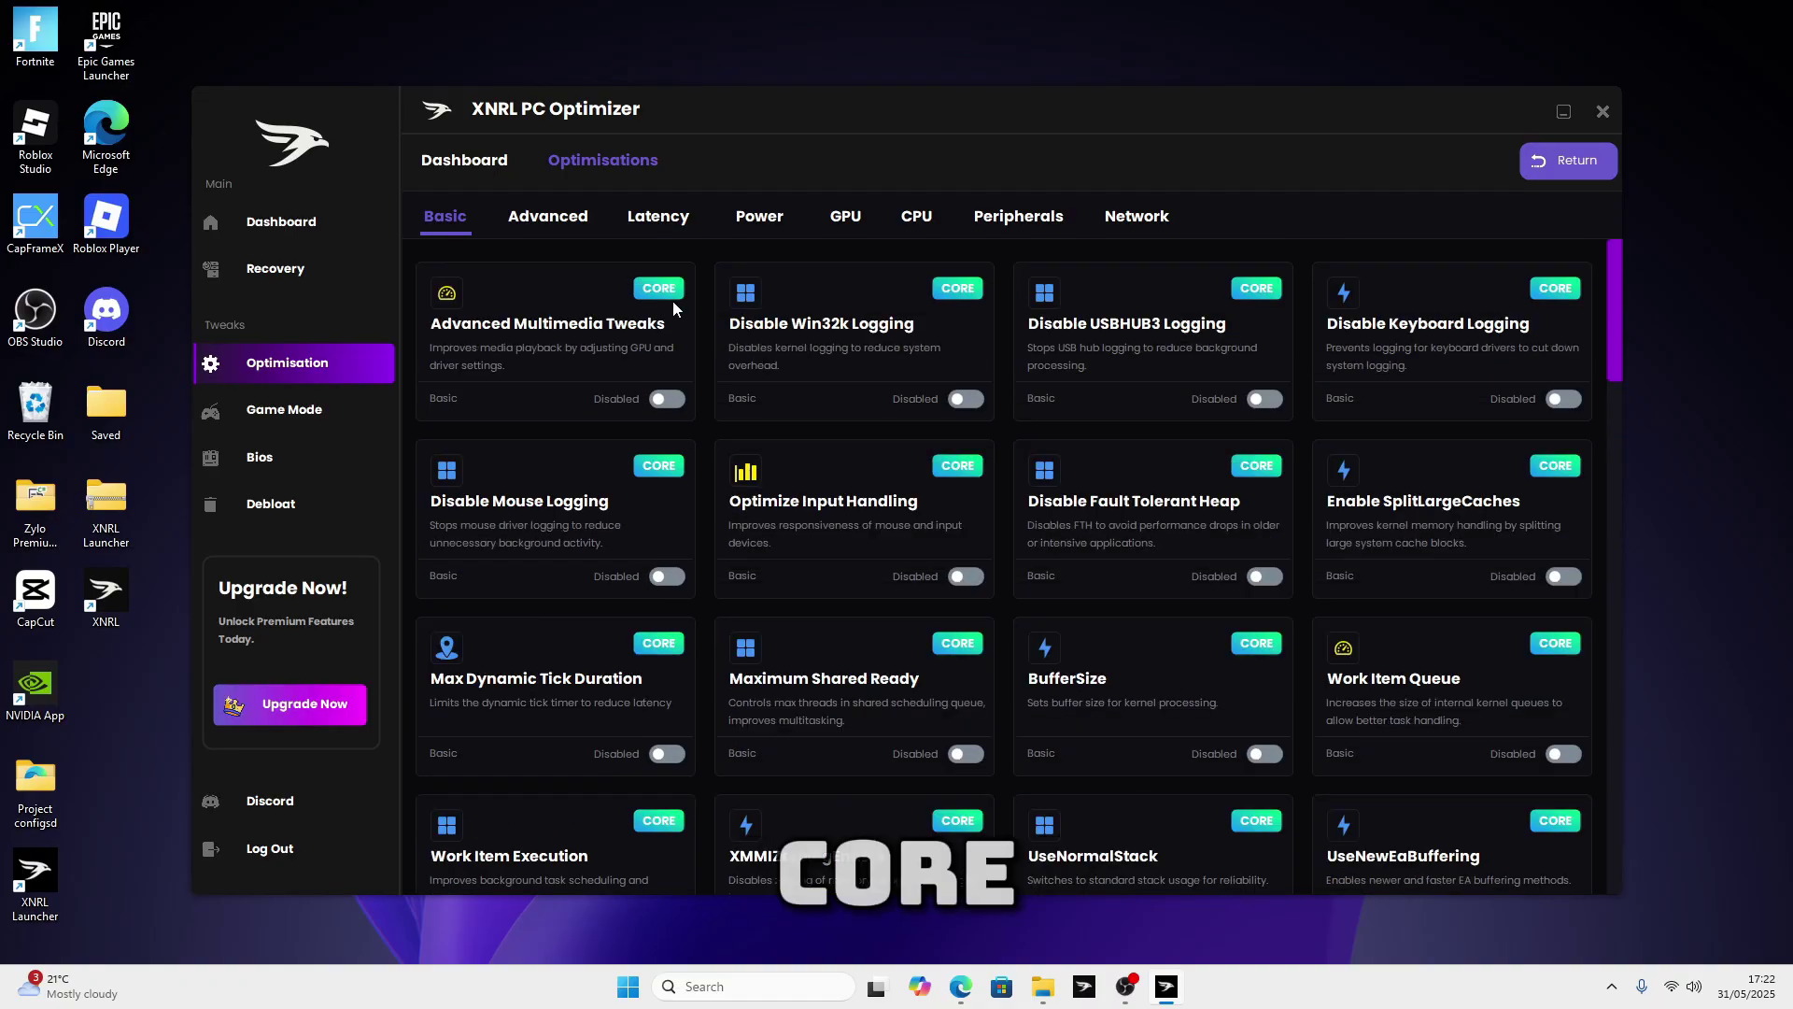
scroll(972, 295, "down", 10)
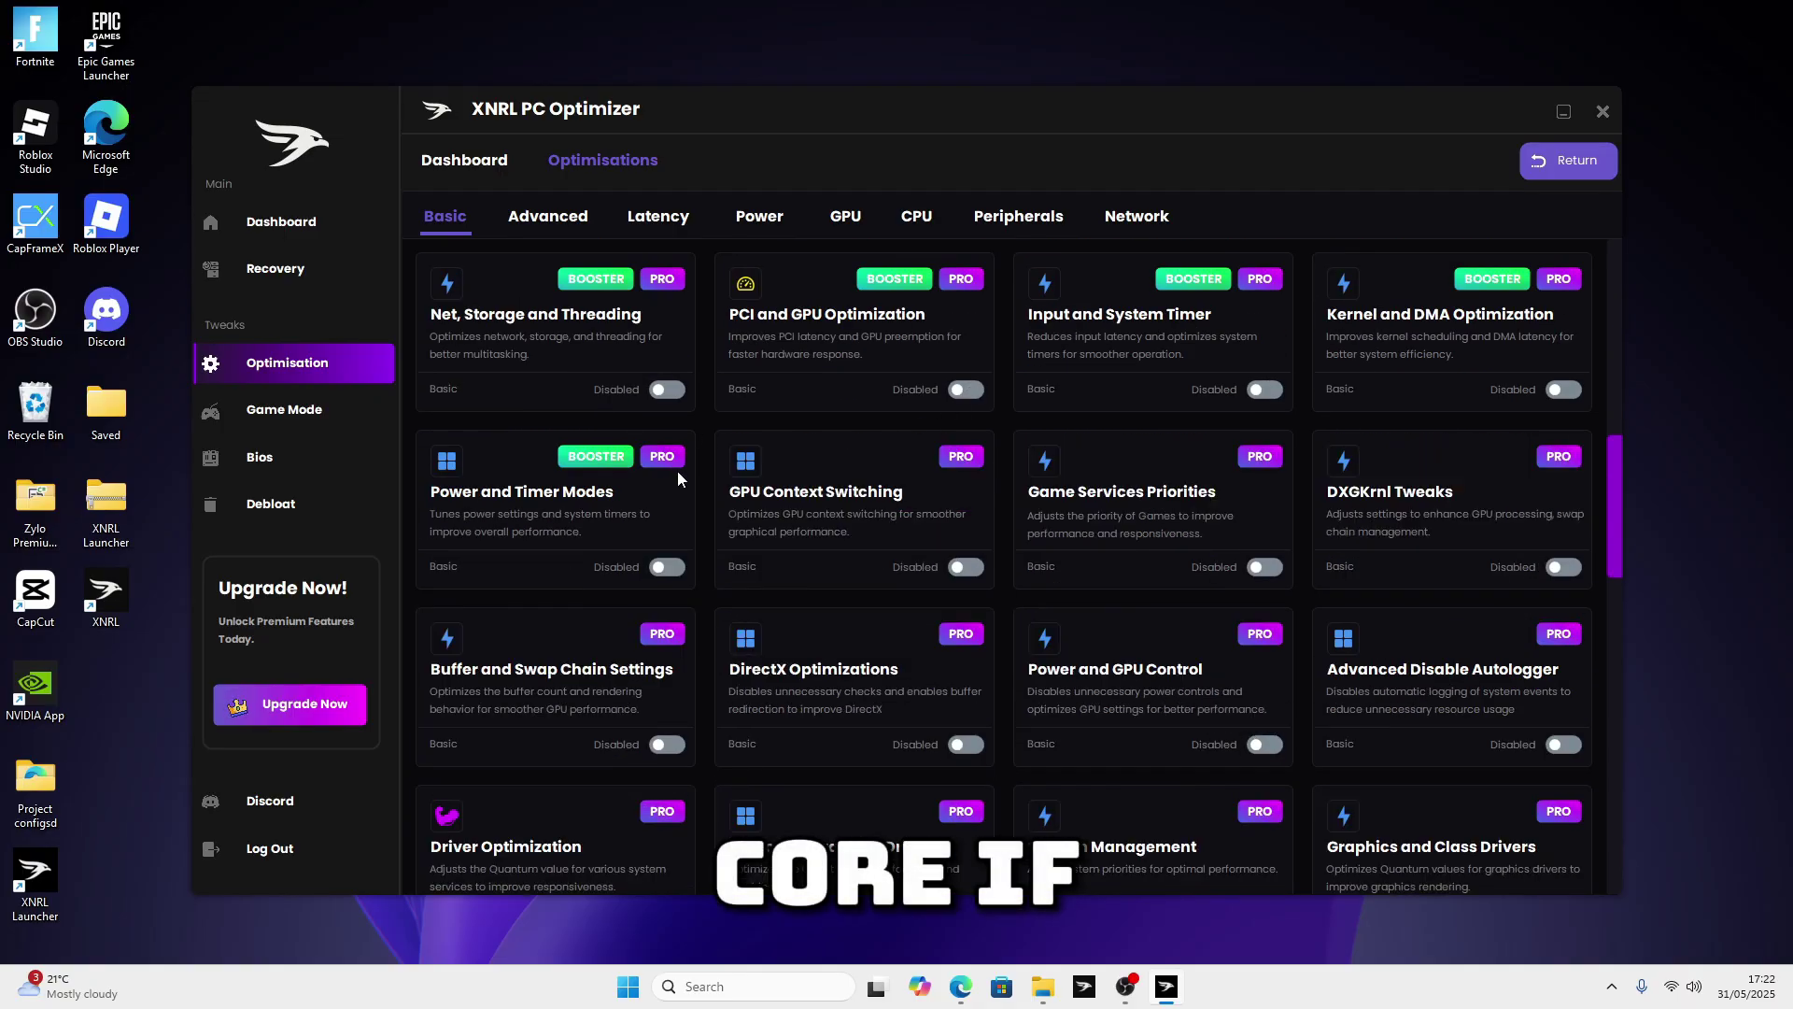
scroll(957, 464, "down", 15)
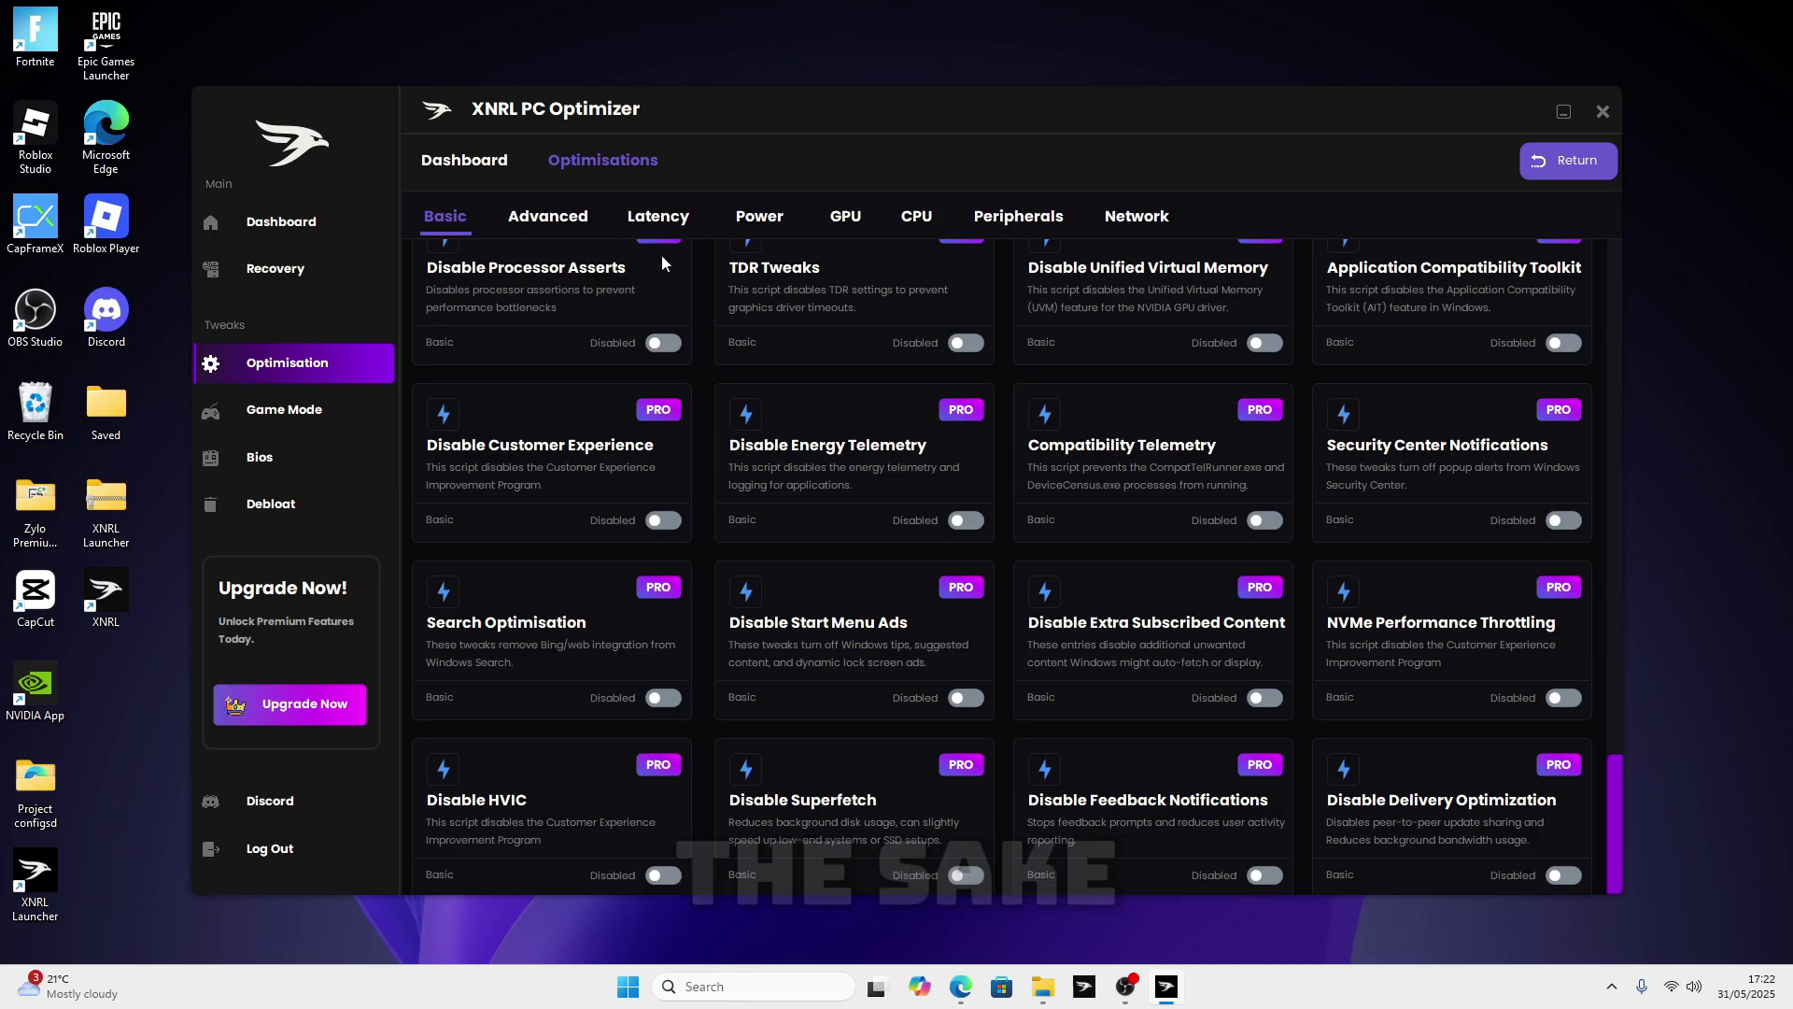
Step: Leave the Pro tweak list and return to the free Basic tweaks
left_click(1538, 171)
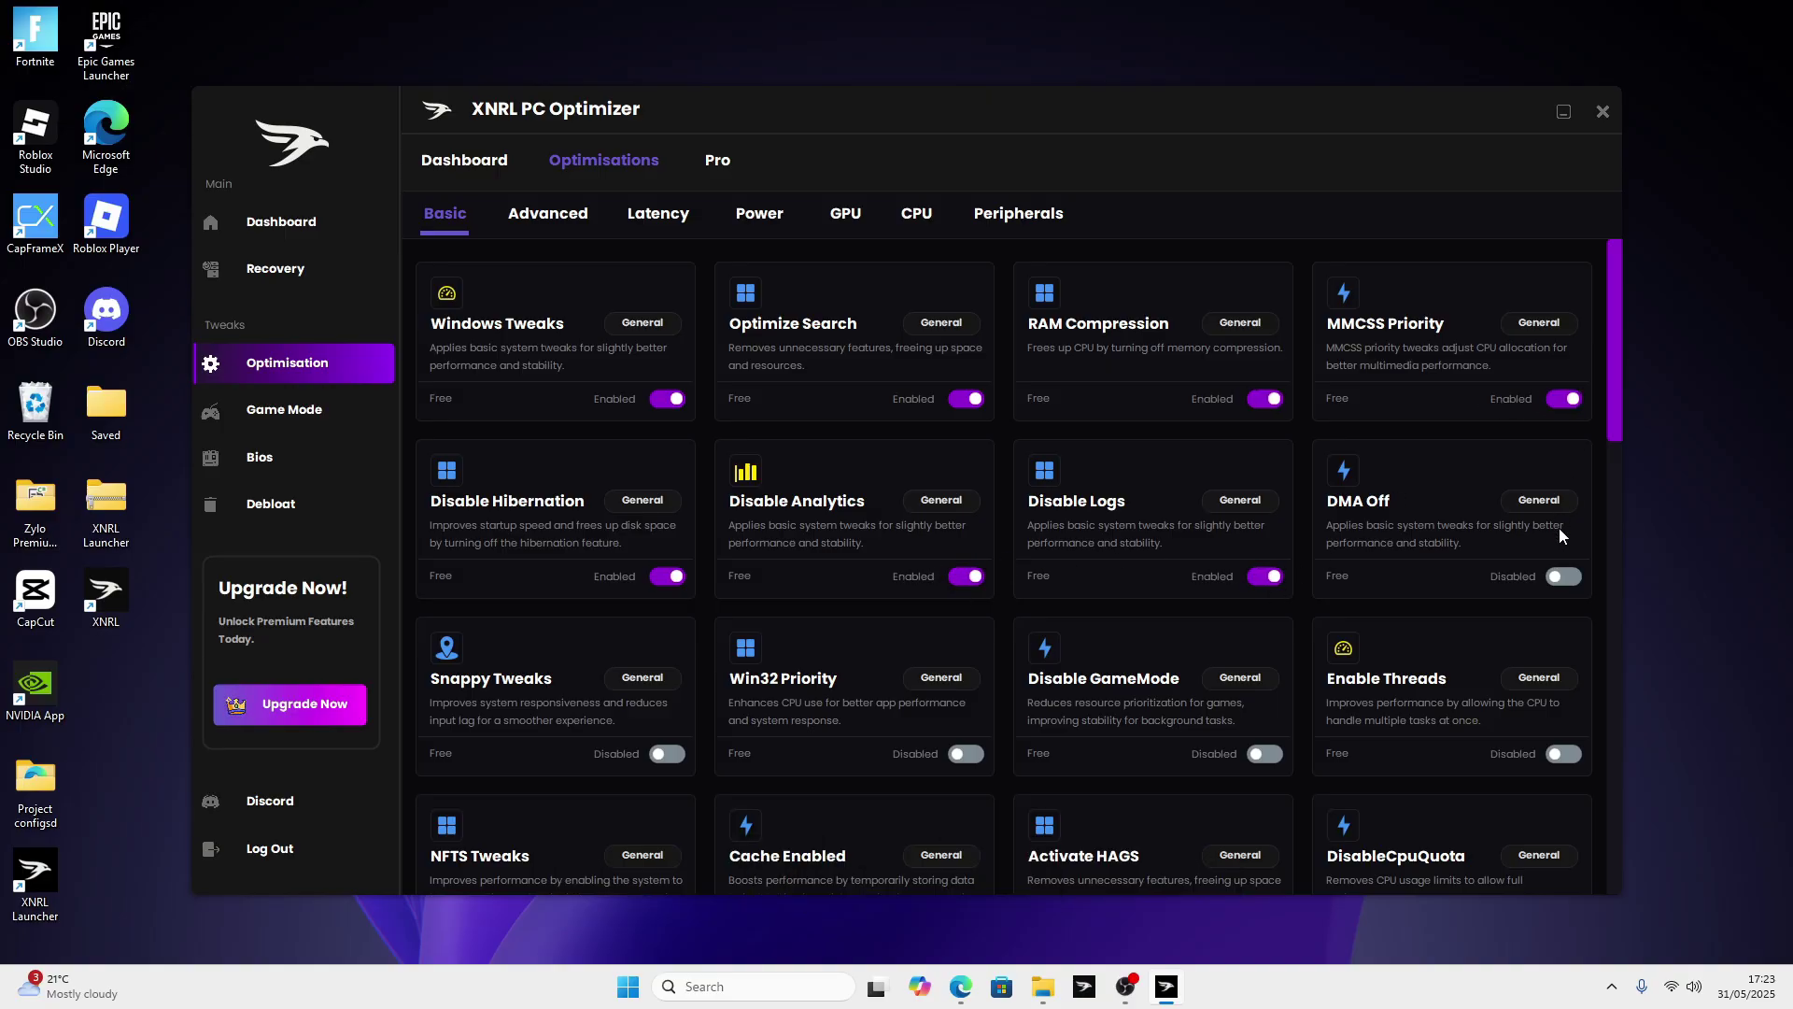
Step: Browse the Advanced, Latency and Power tweak categories
scroll(1230, 665, "down", 3)
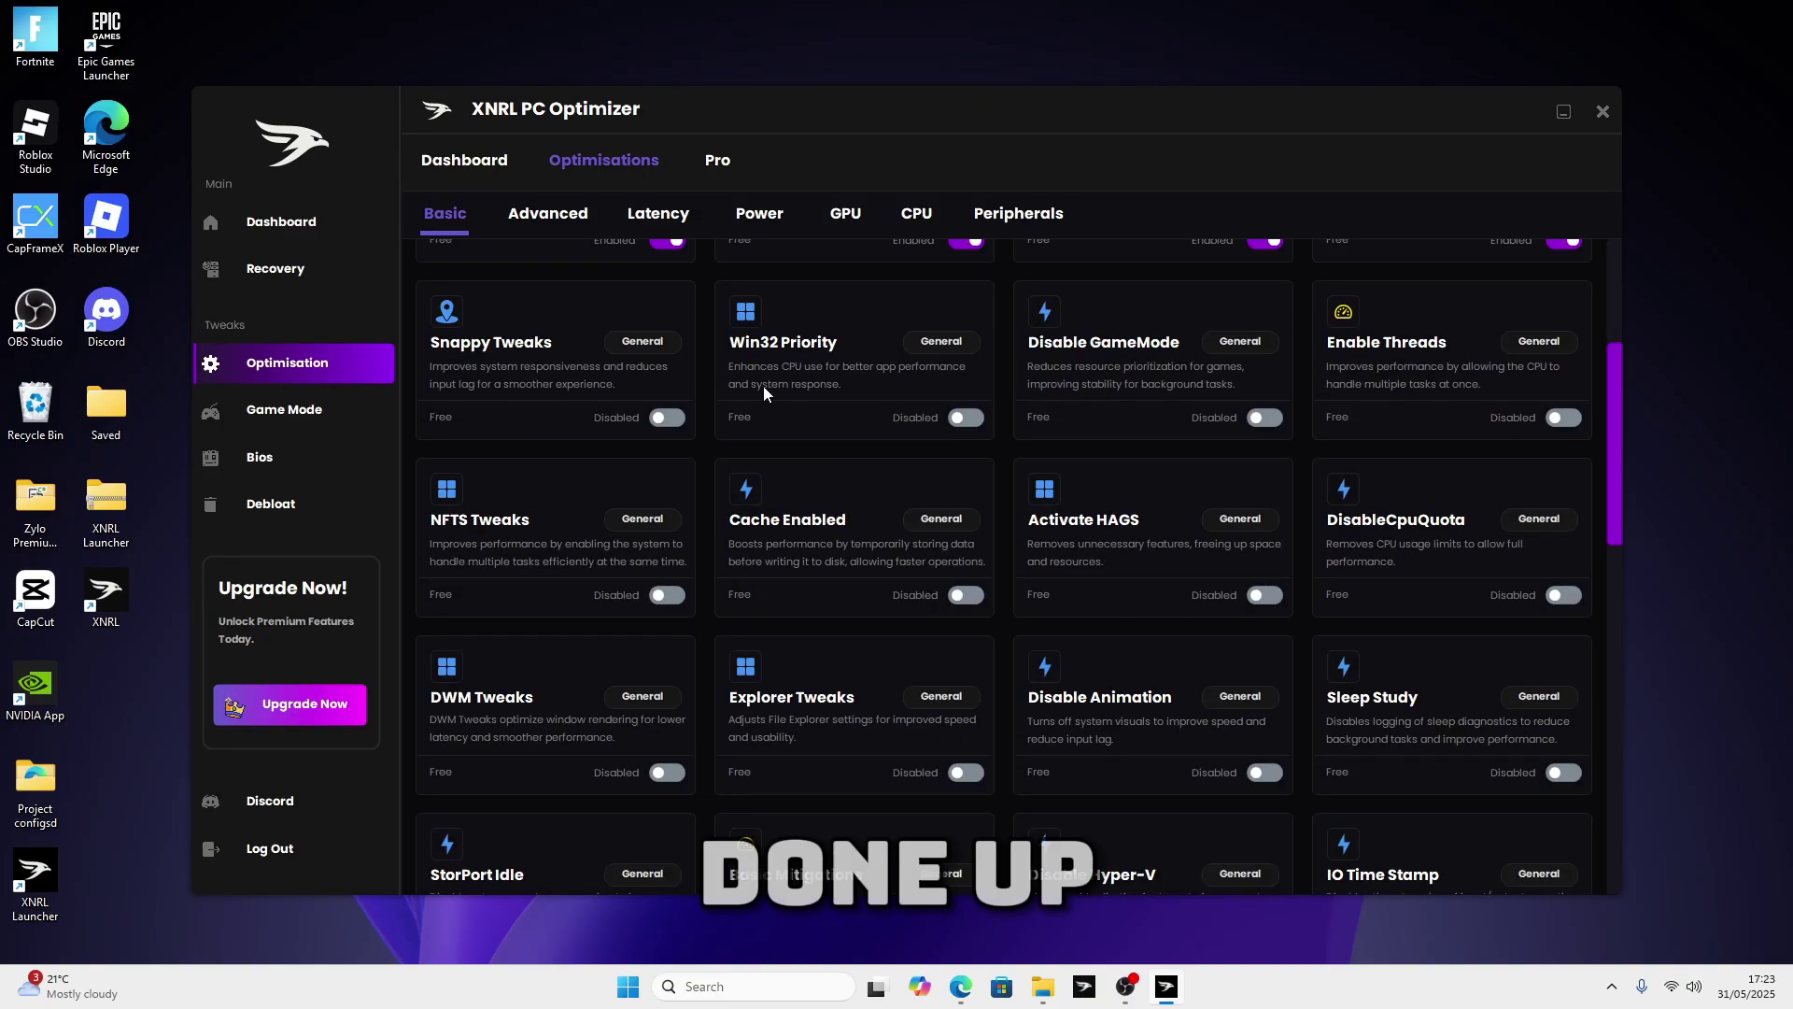
scroll(1253, 518, "up", 4)
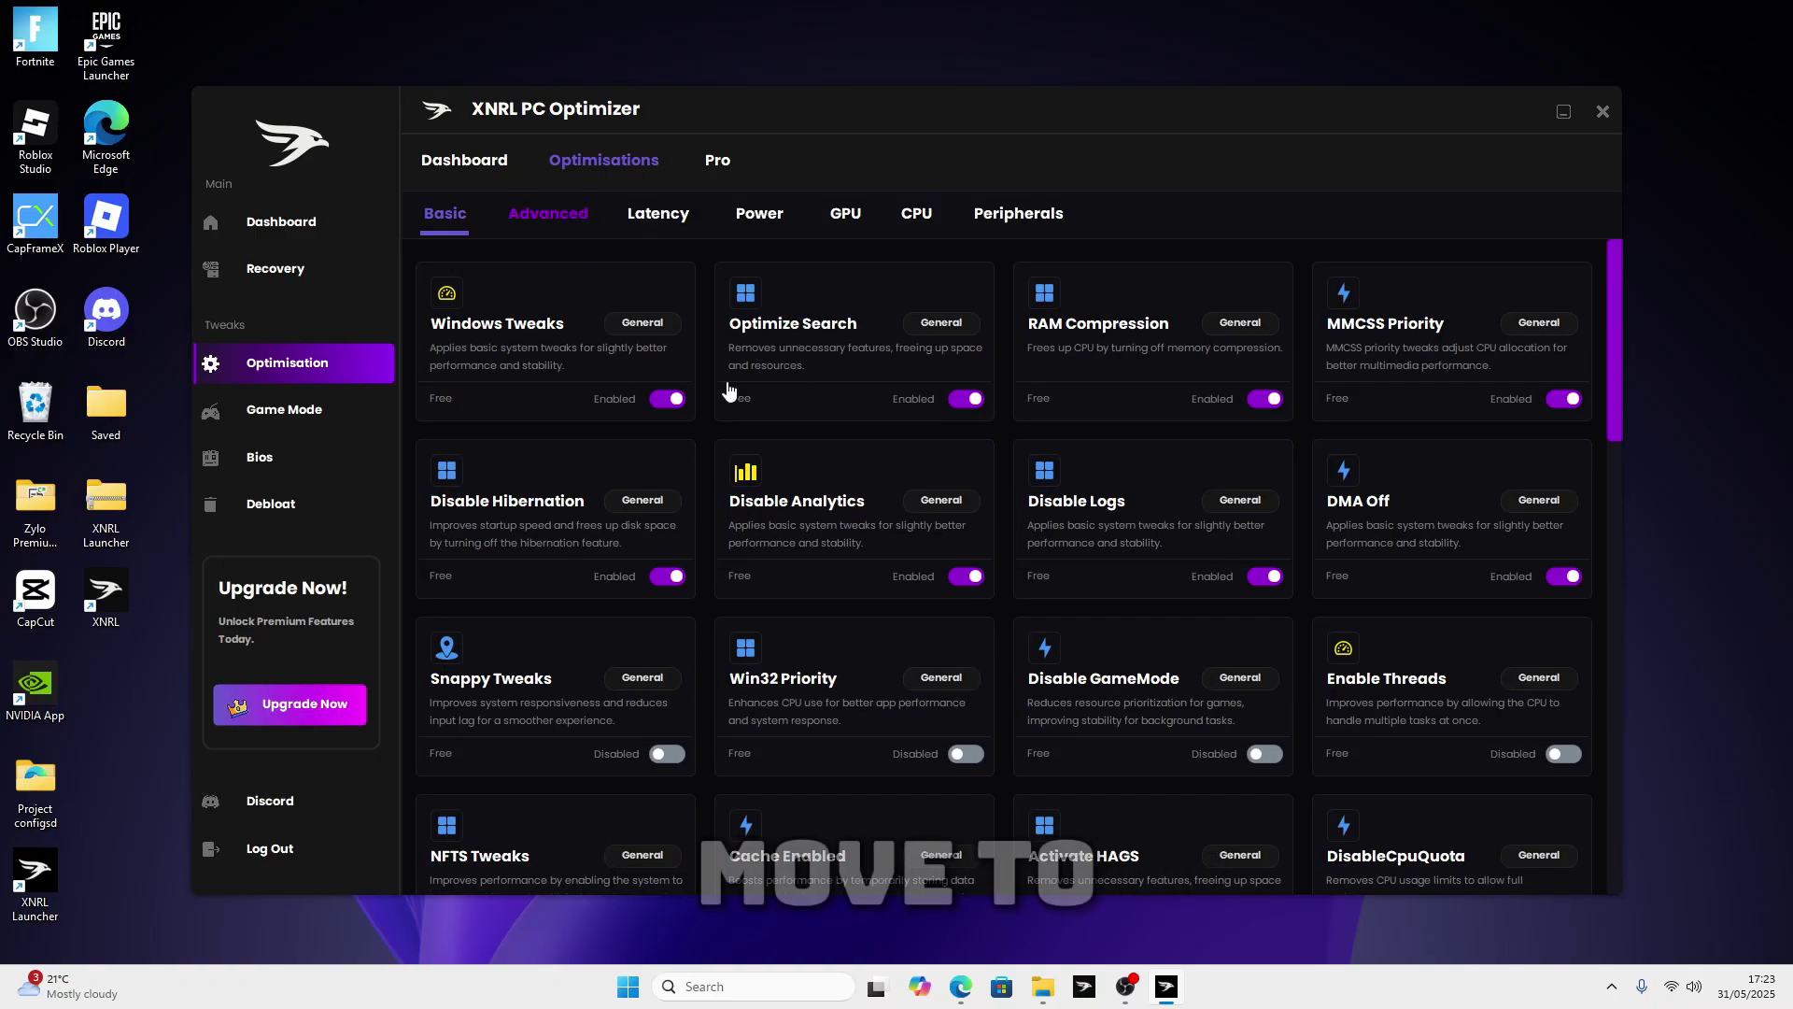
left_click(532, 217)
scroll(1061, 612, "down", 4)
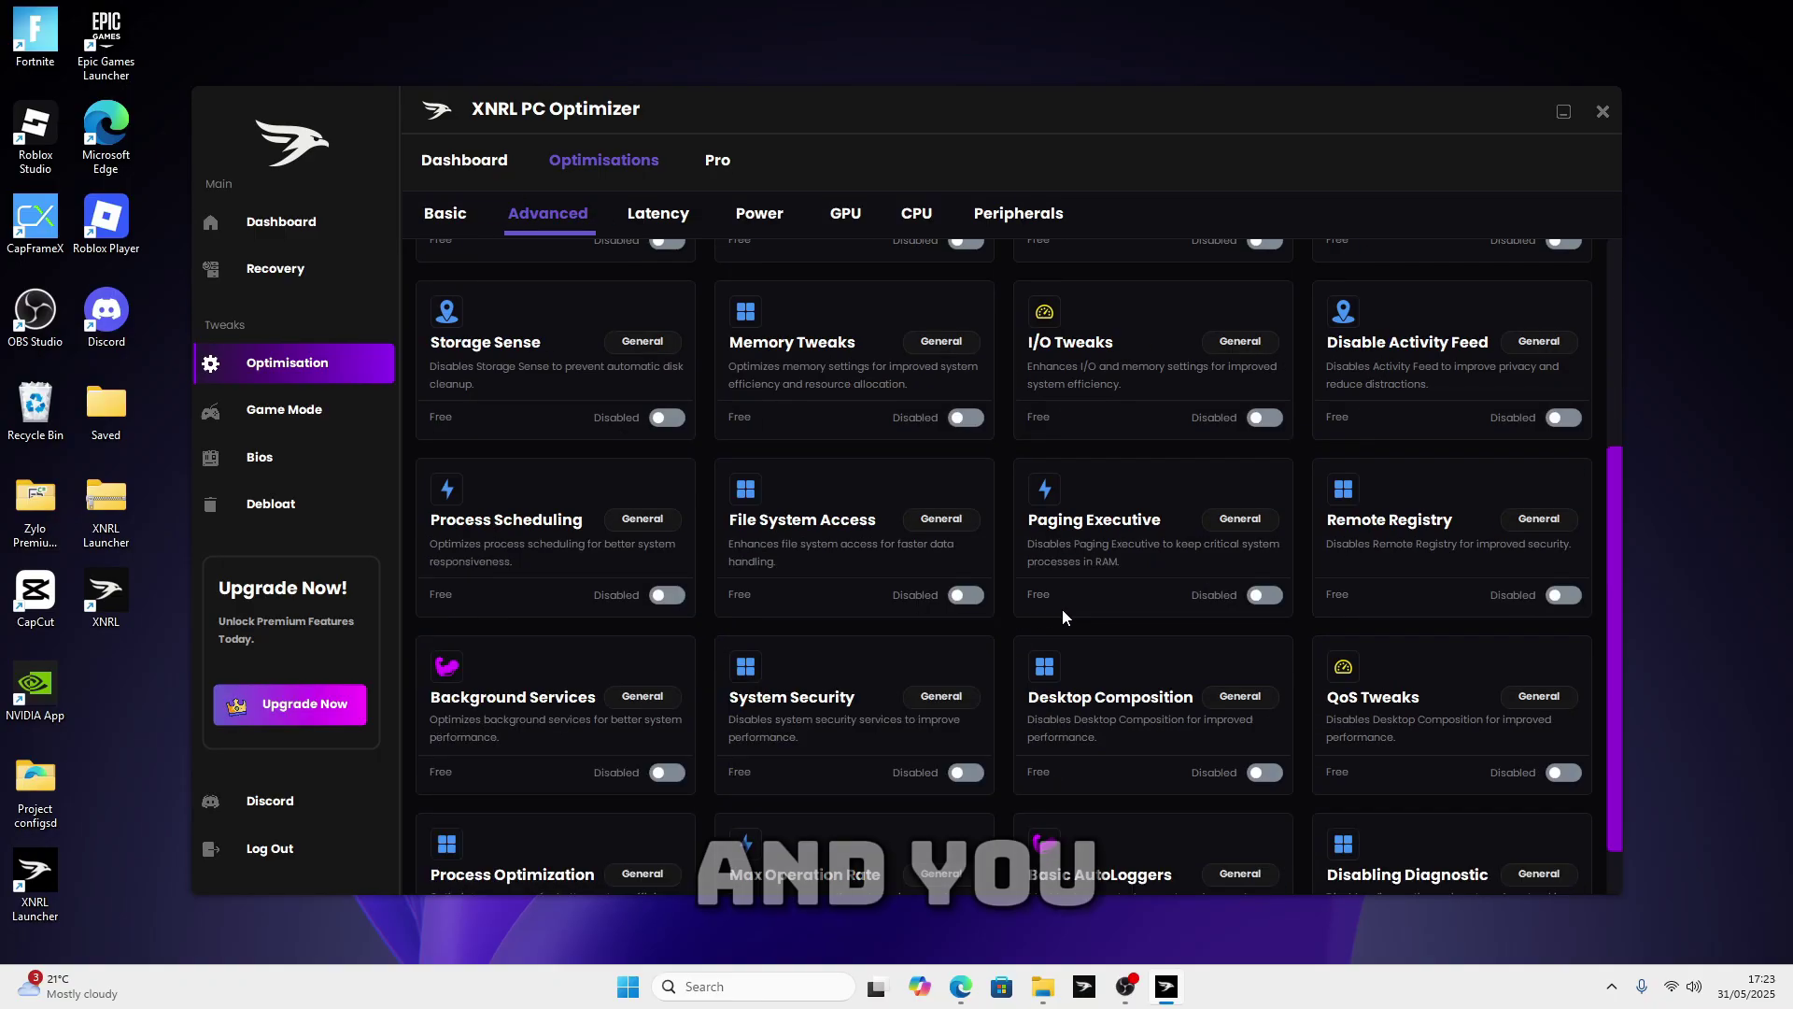
scroll(1050, 654, "down", 1)
left_click(672, 221)
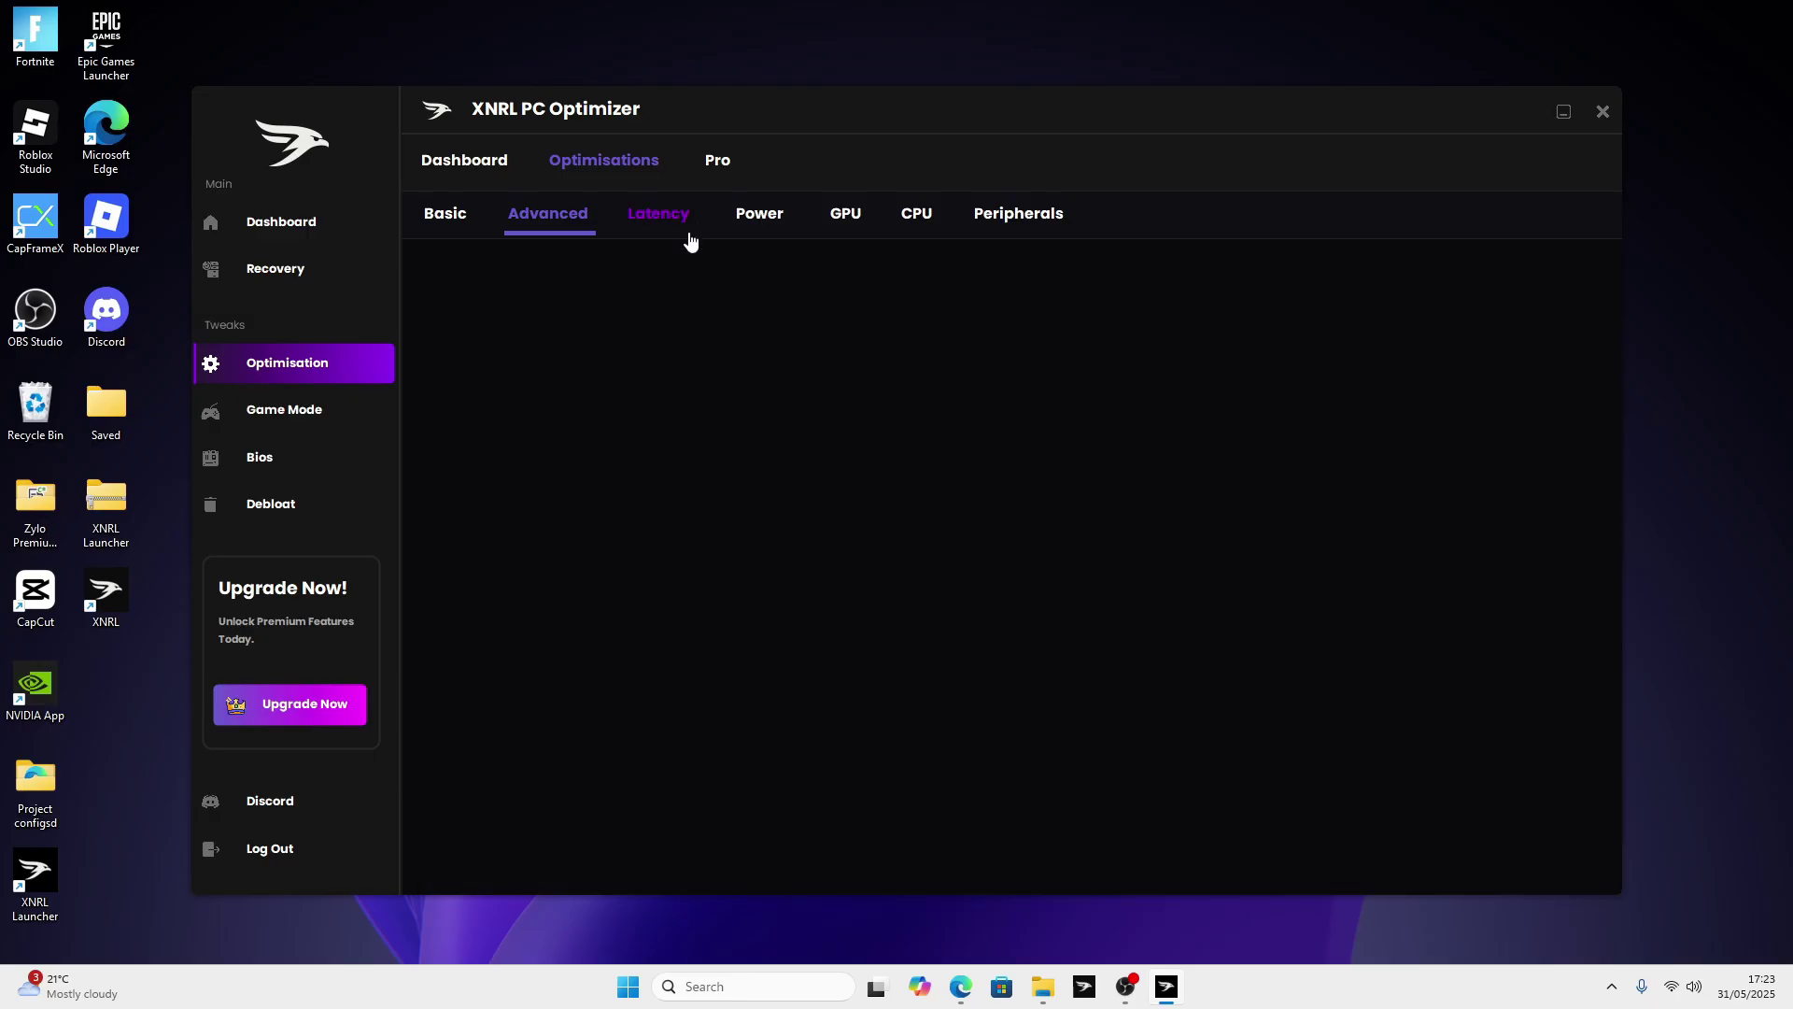
left_click(758, 221)
Step: View the NVIDIA GPU, AMD CPU and Peripherals tweaks, then go to Game Mode
left_click(845, 220)
left_click(1019, 500)
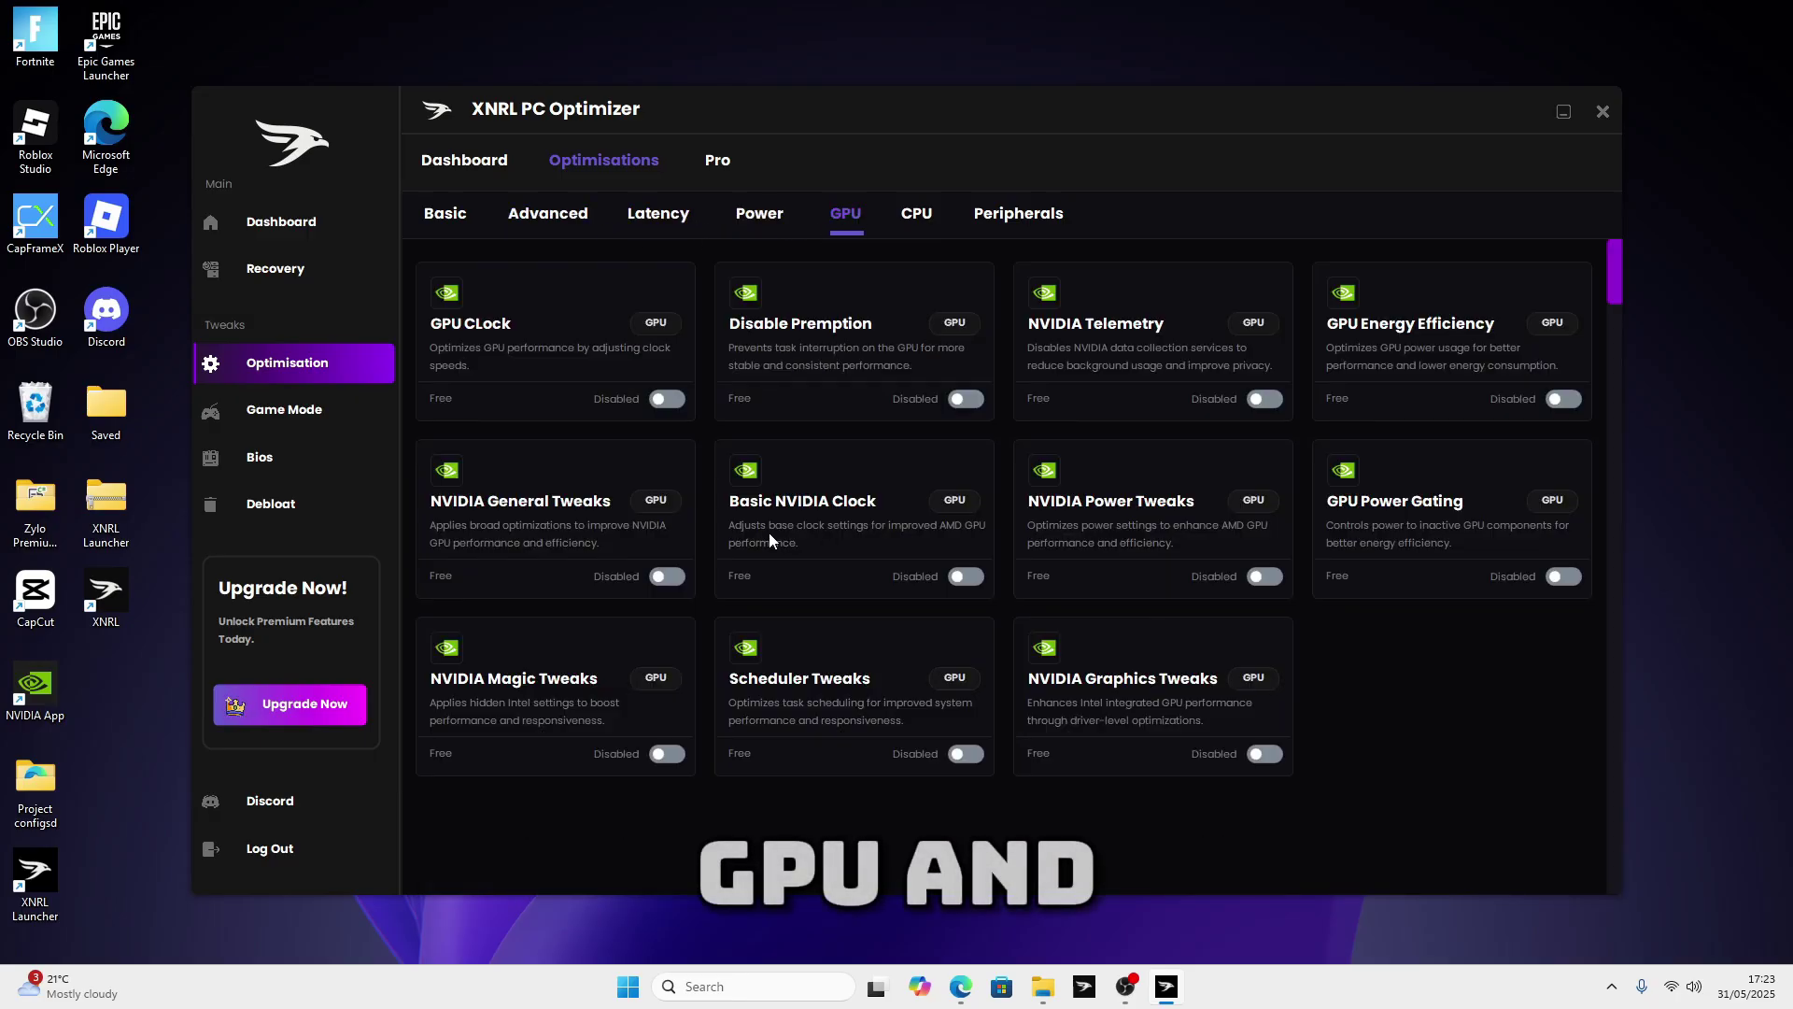
left_click(916, 213)
left_click(924, 467)
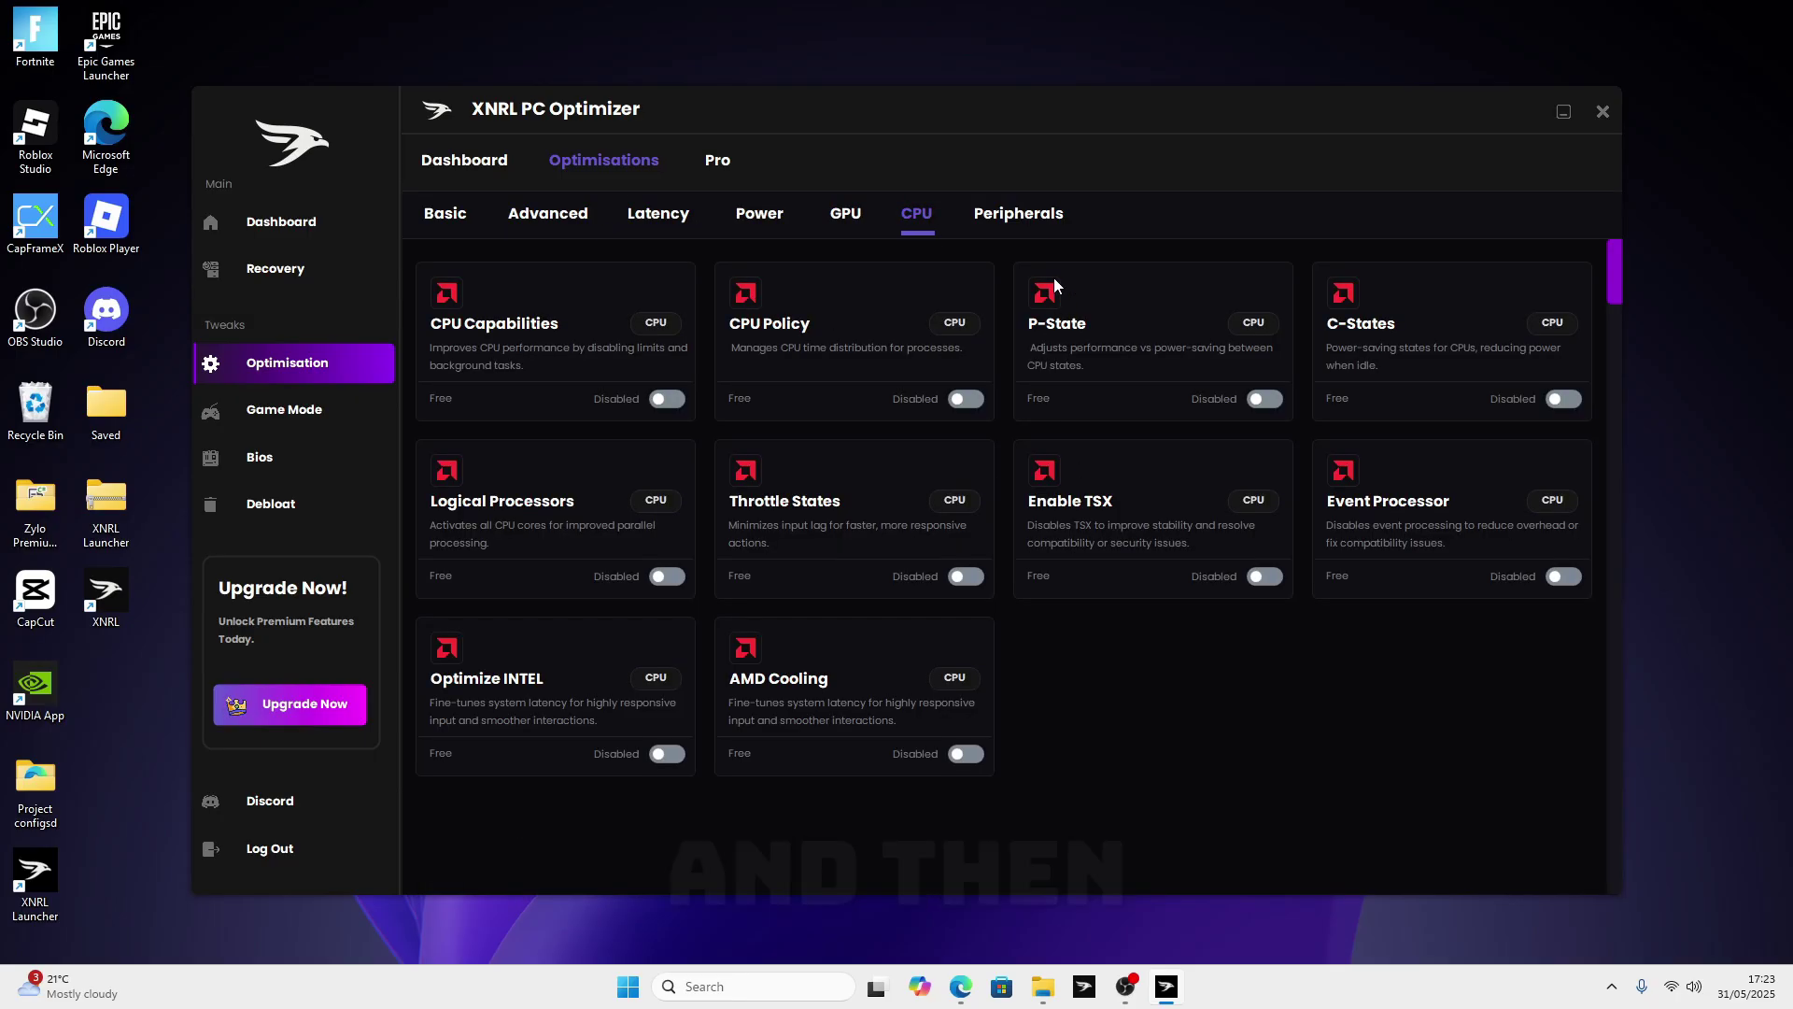
left_click(1018, 213)
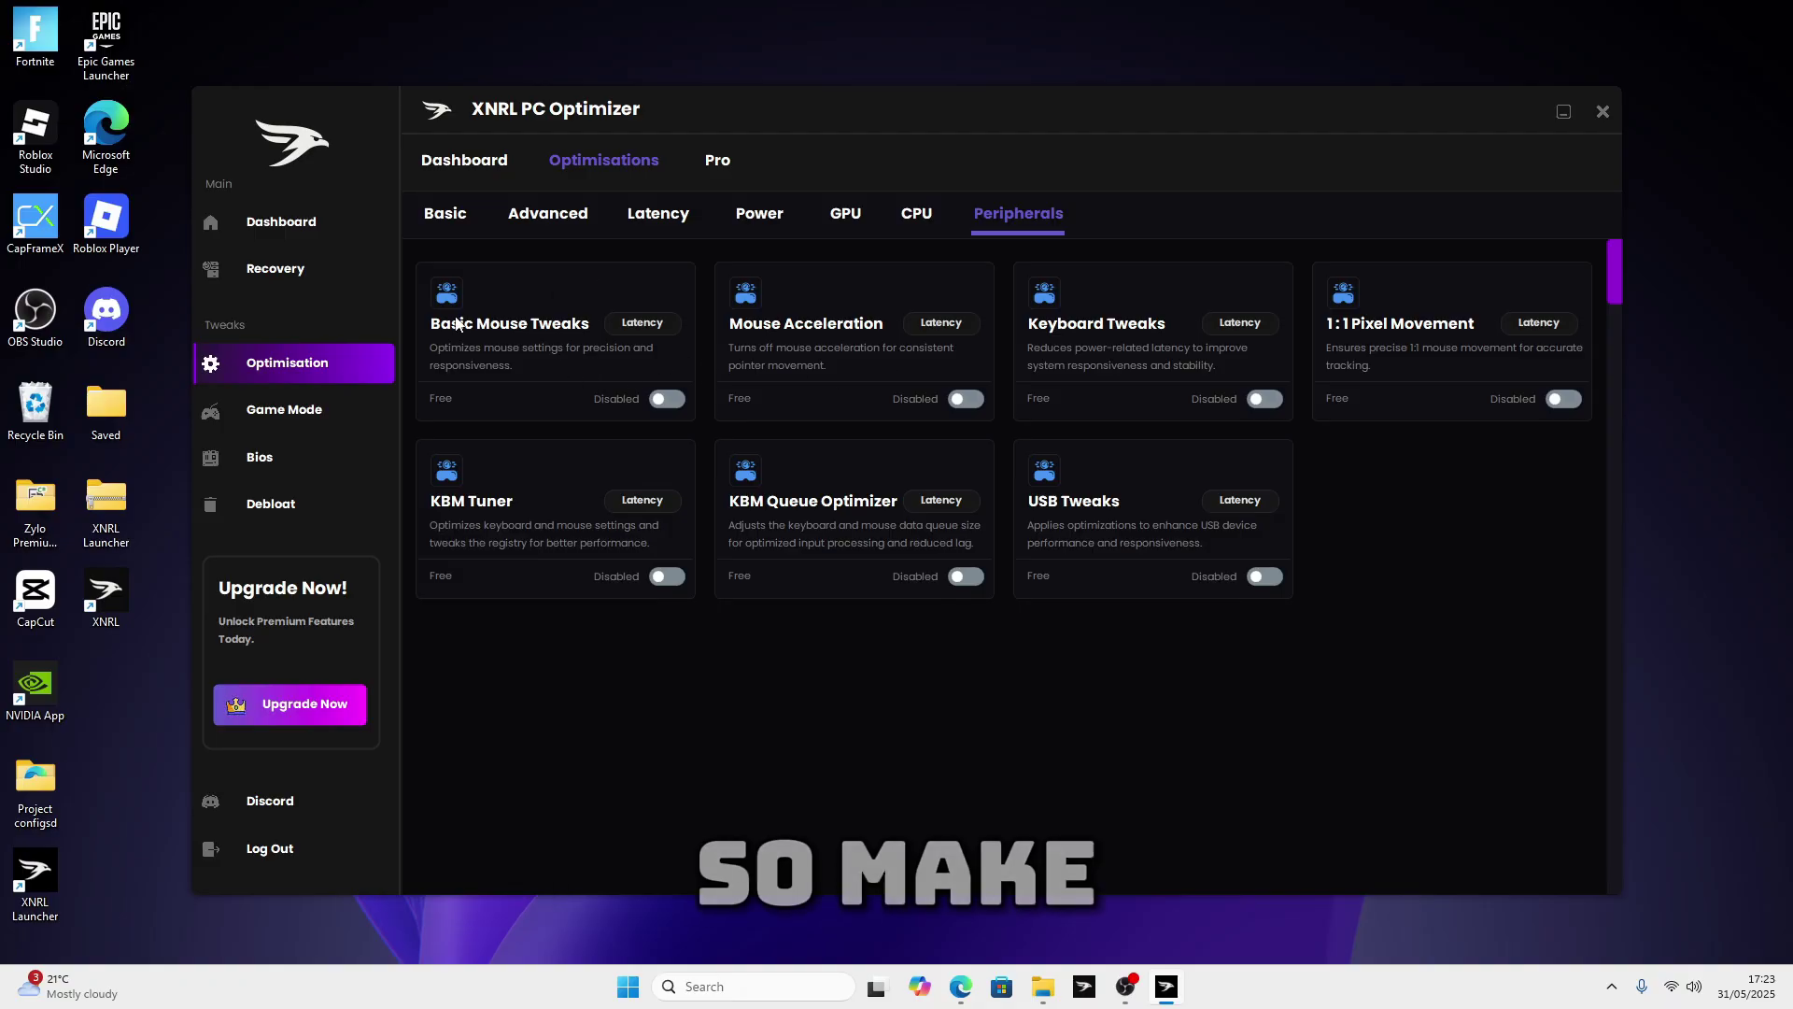
left_click(308, 411)
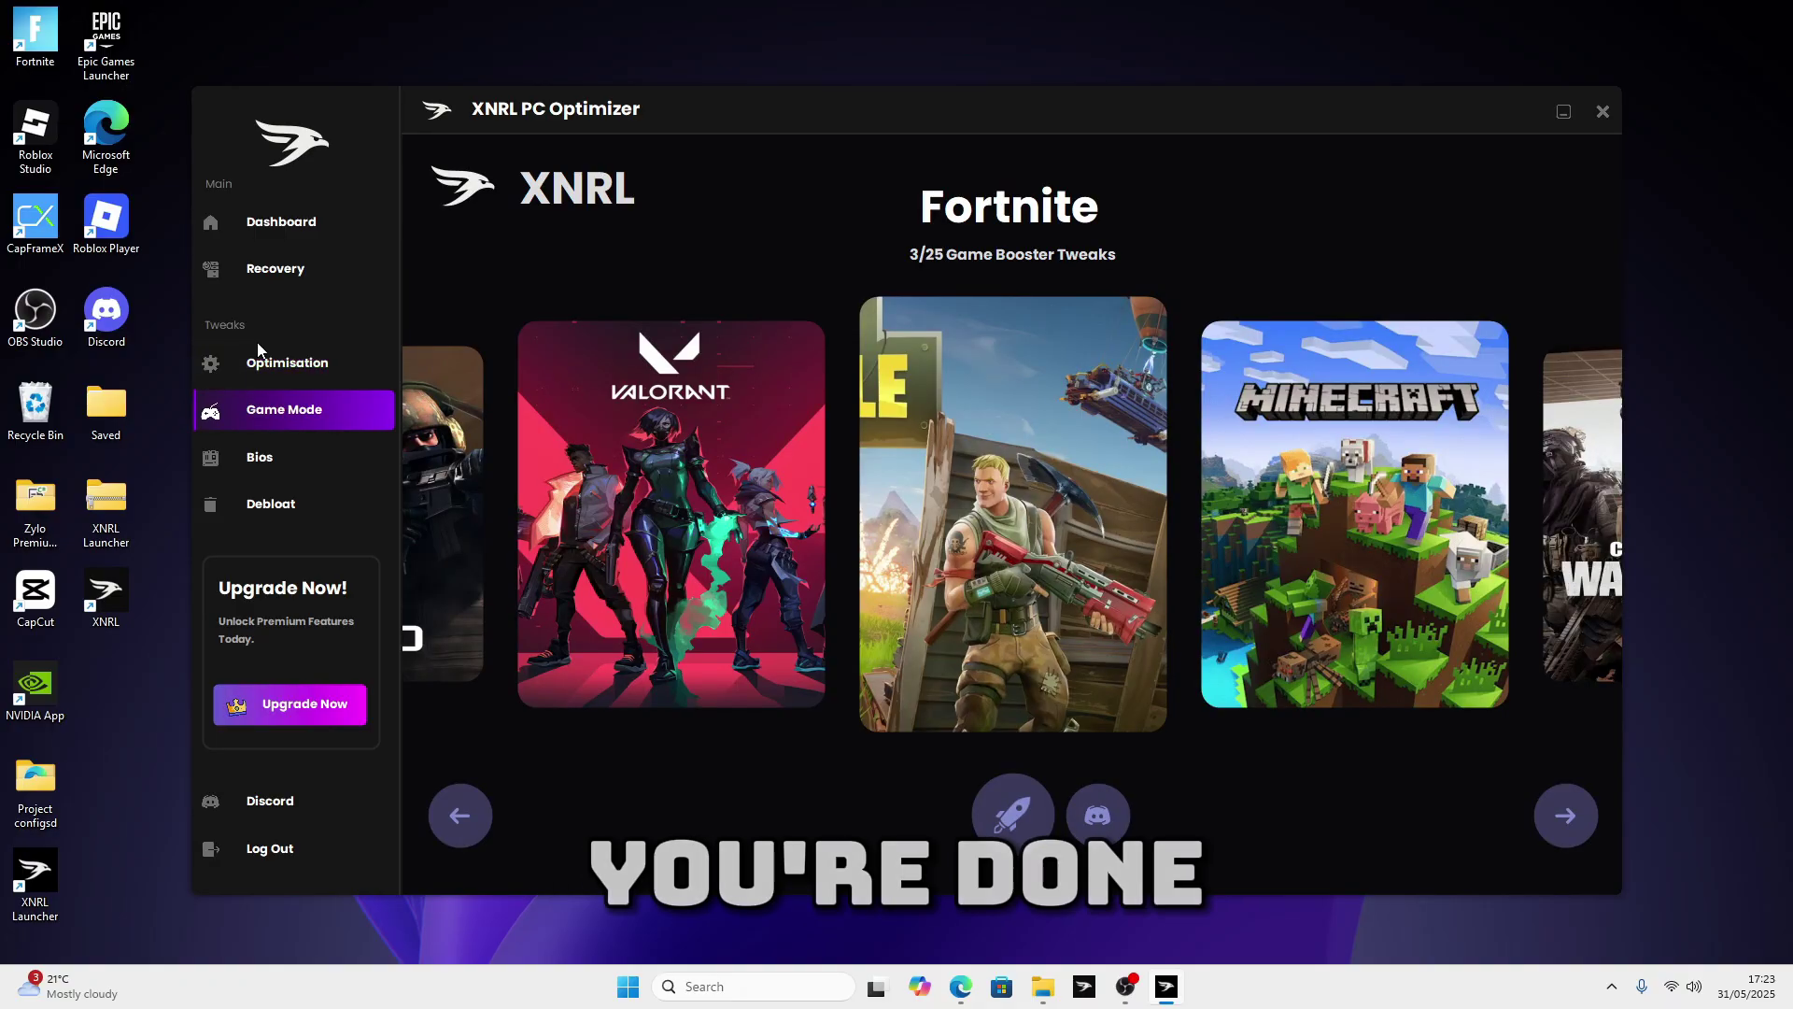
Step: Flip the game carousel back to Fortnite and run its rocket boost
left_click(472, 818)
left_click(1555, 819)
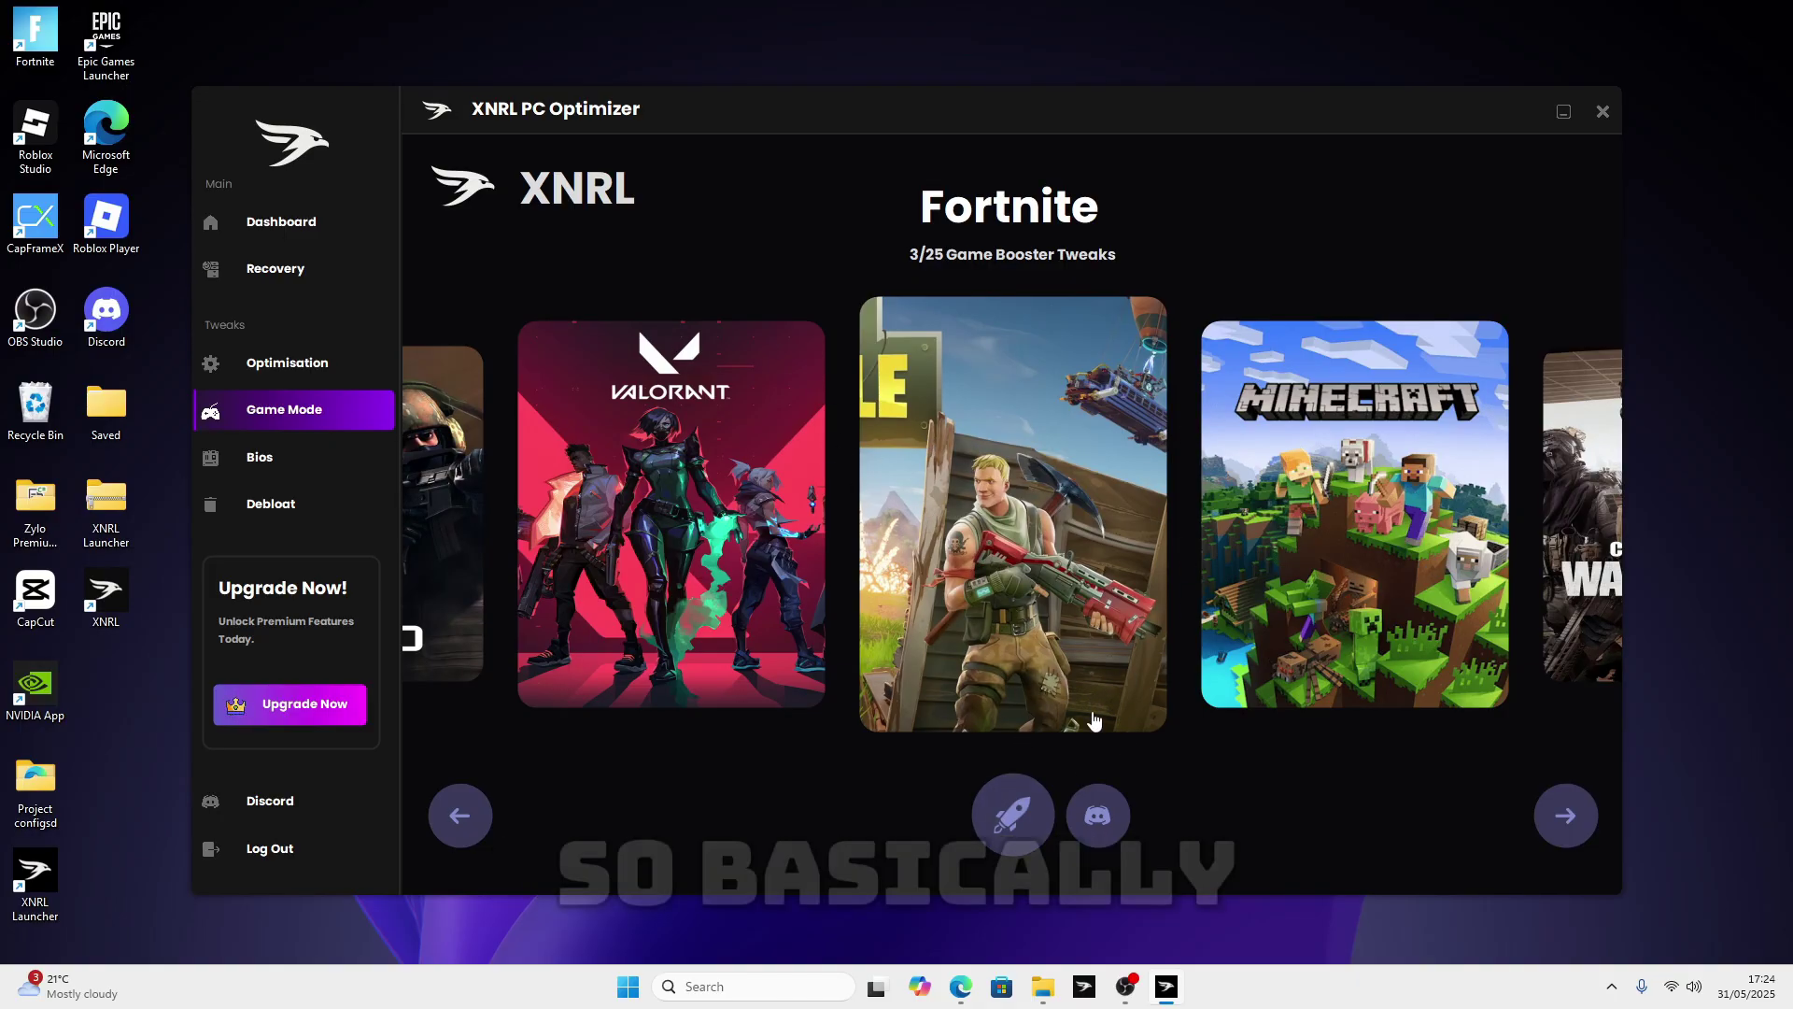
left_click(1010, 829)
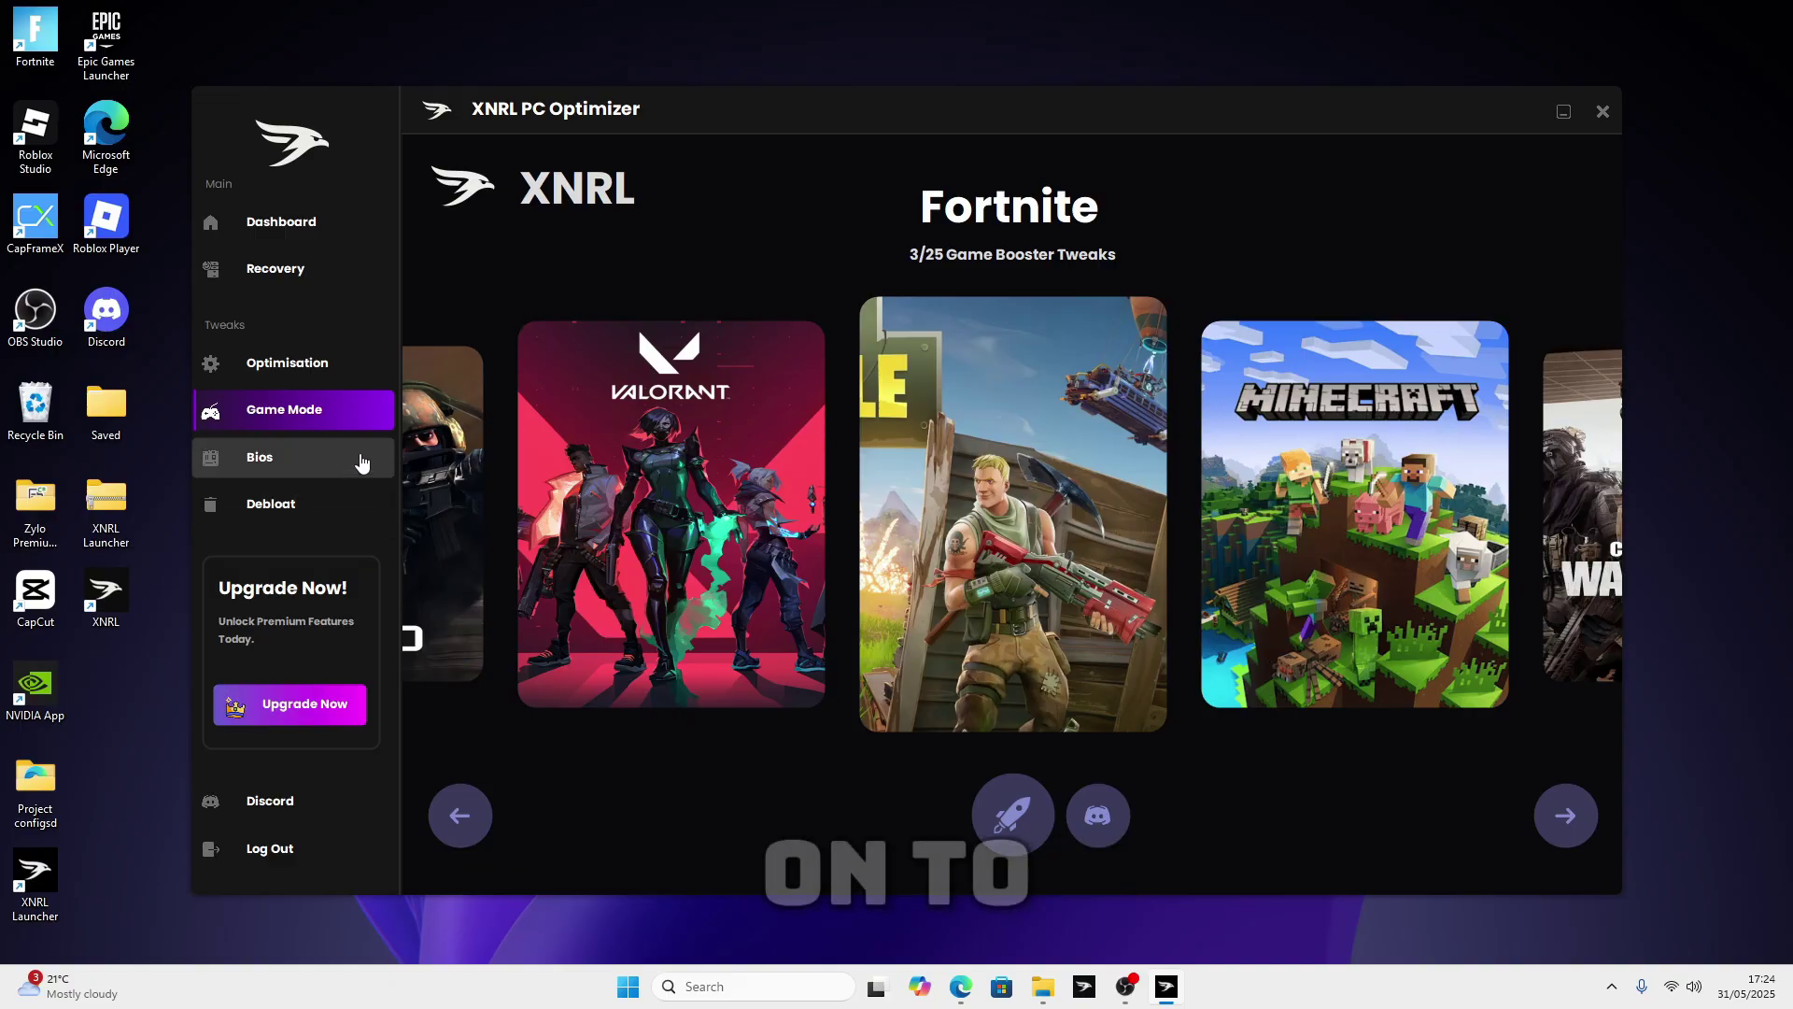
Step: Open the Bios page and run the System Analyser test to list CPU and motherboard details
left_click(267, 462)
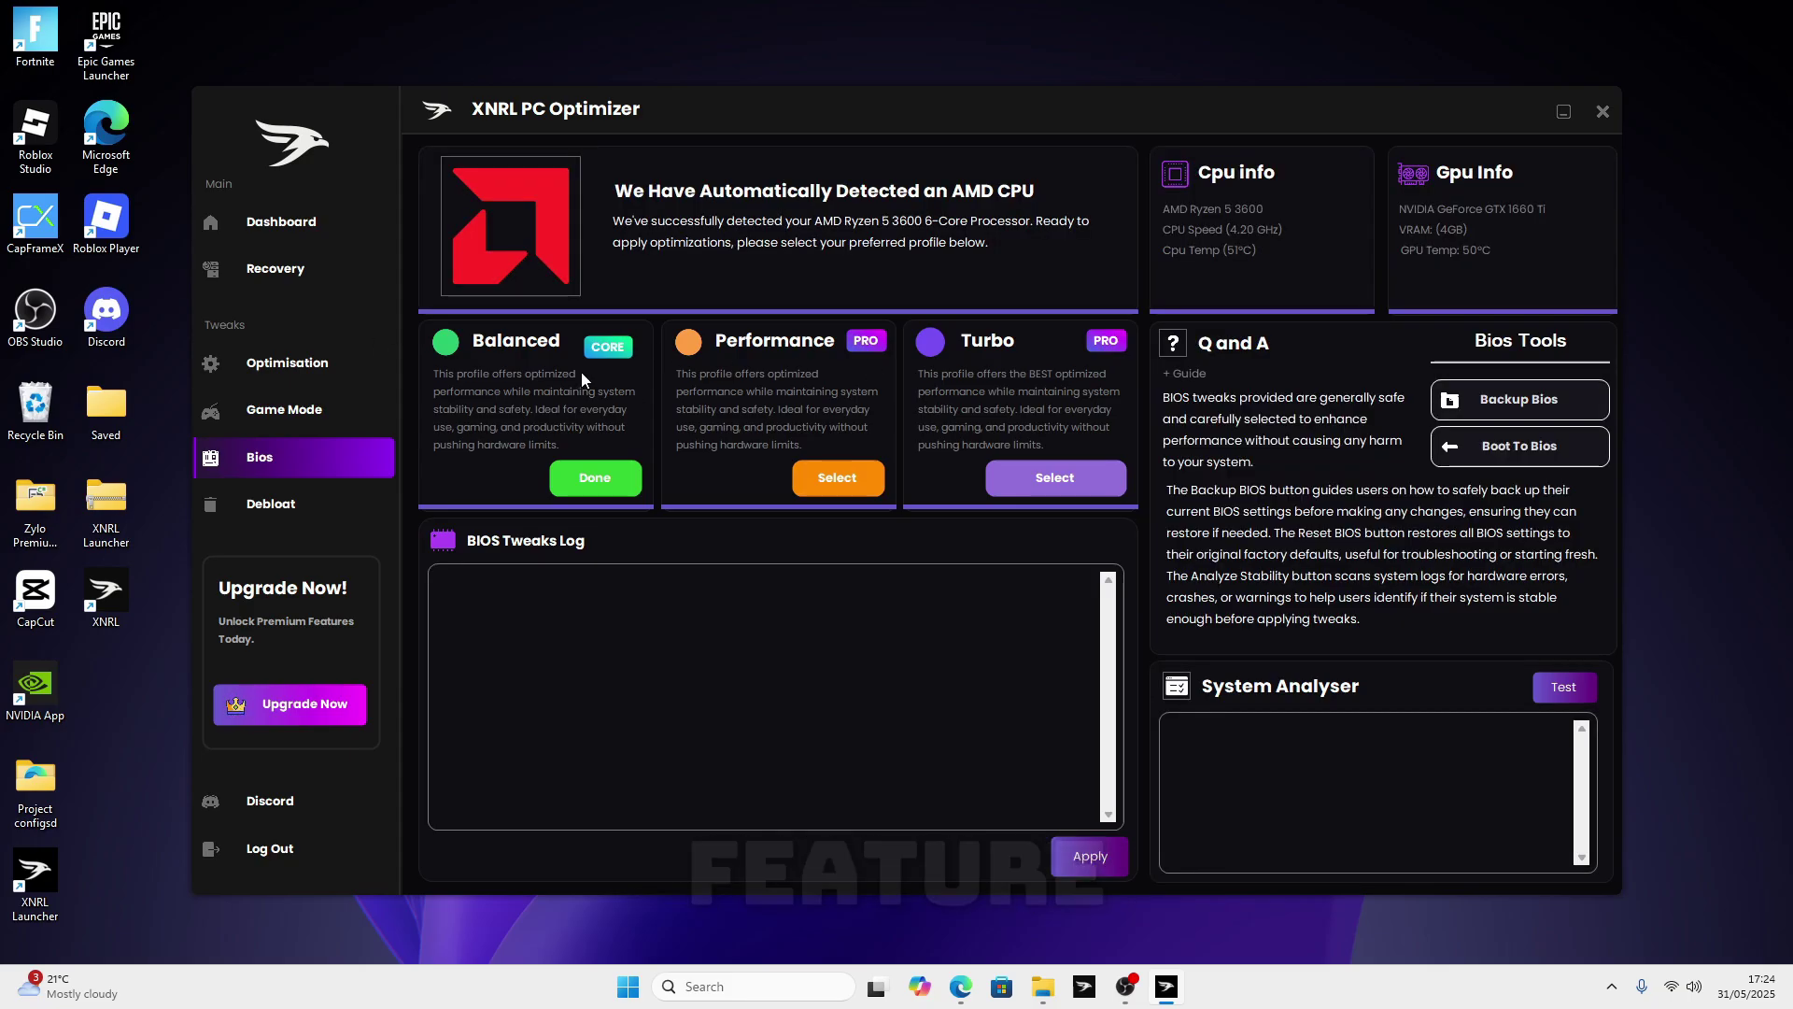
left_click(1568, 698)
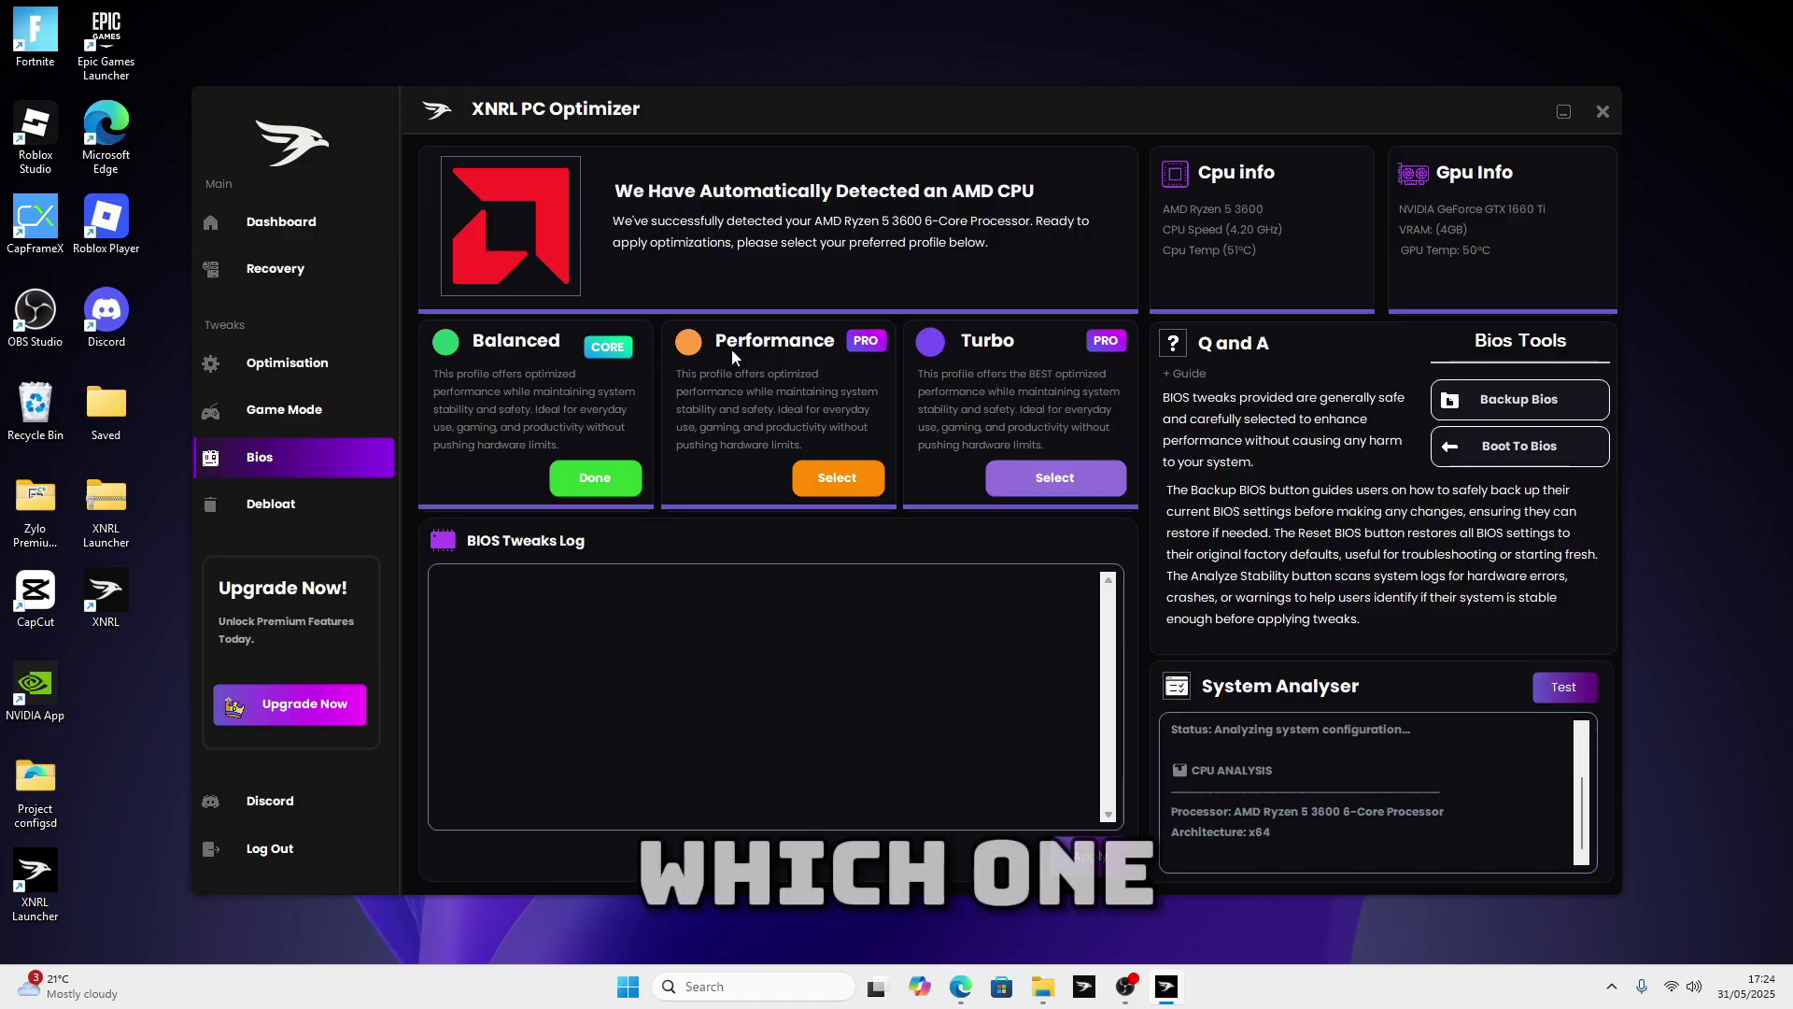
scroll(1556, 813, "up", 3)
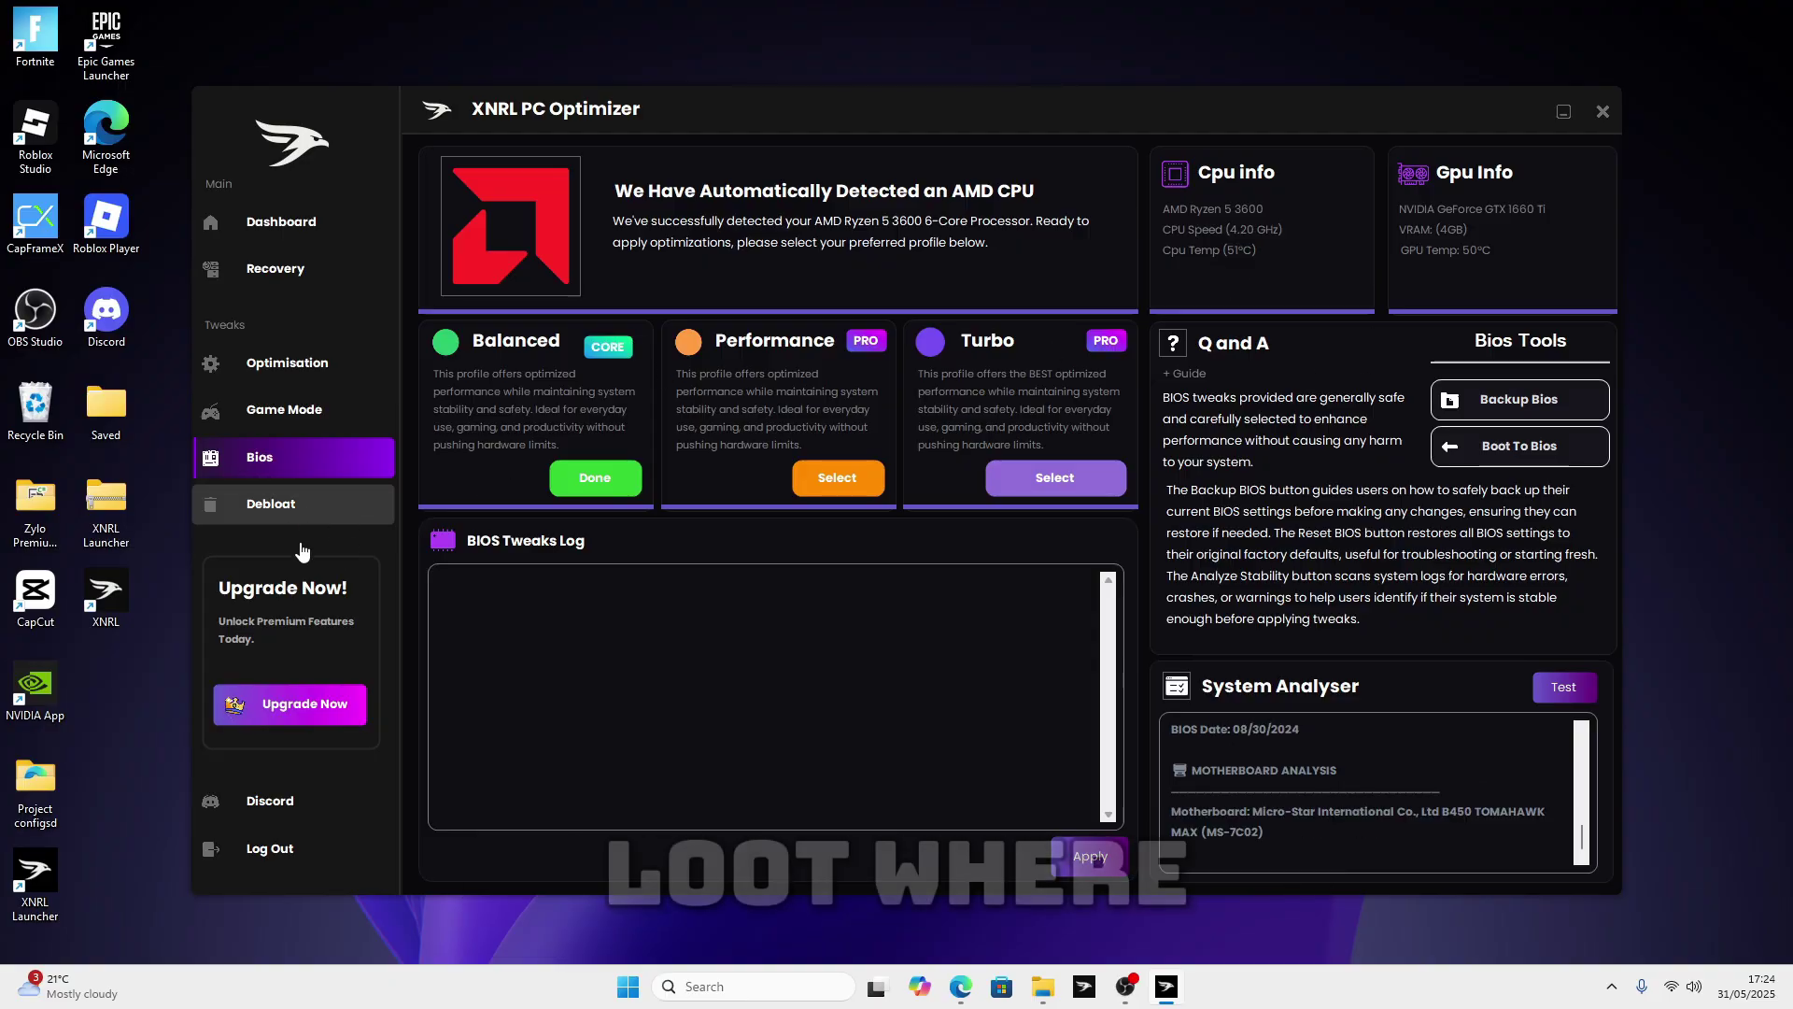
Step: Browse the debloater's removable apps and check that the Dashboard shows 2% optimized
left_click(313, 509)
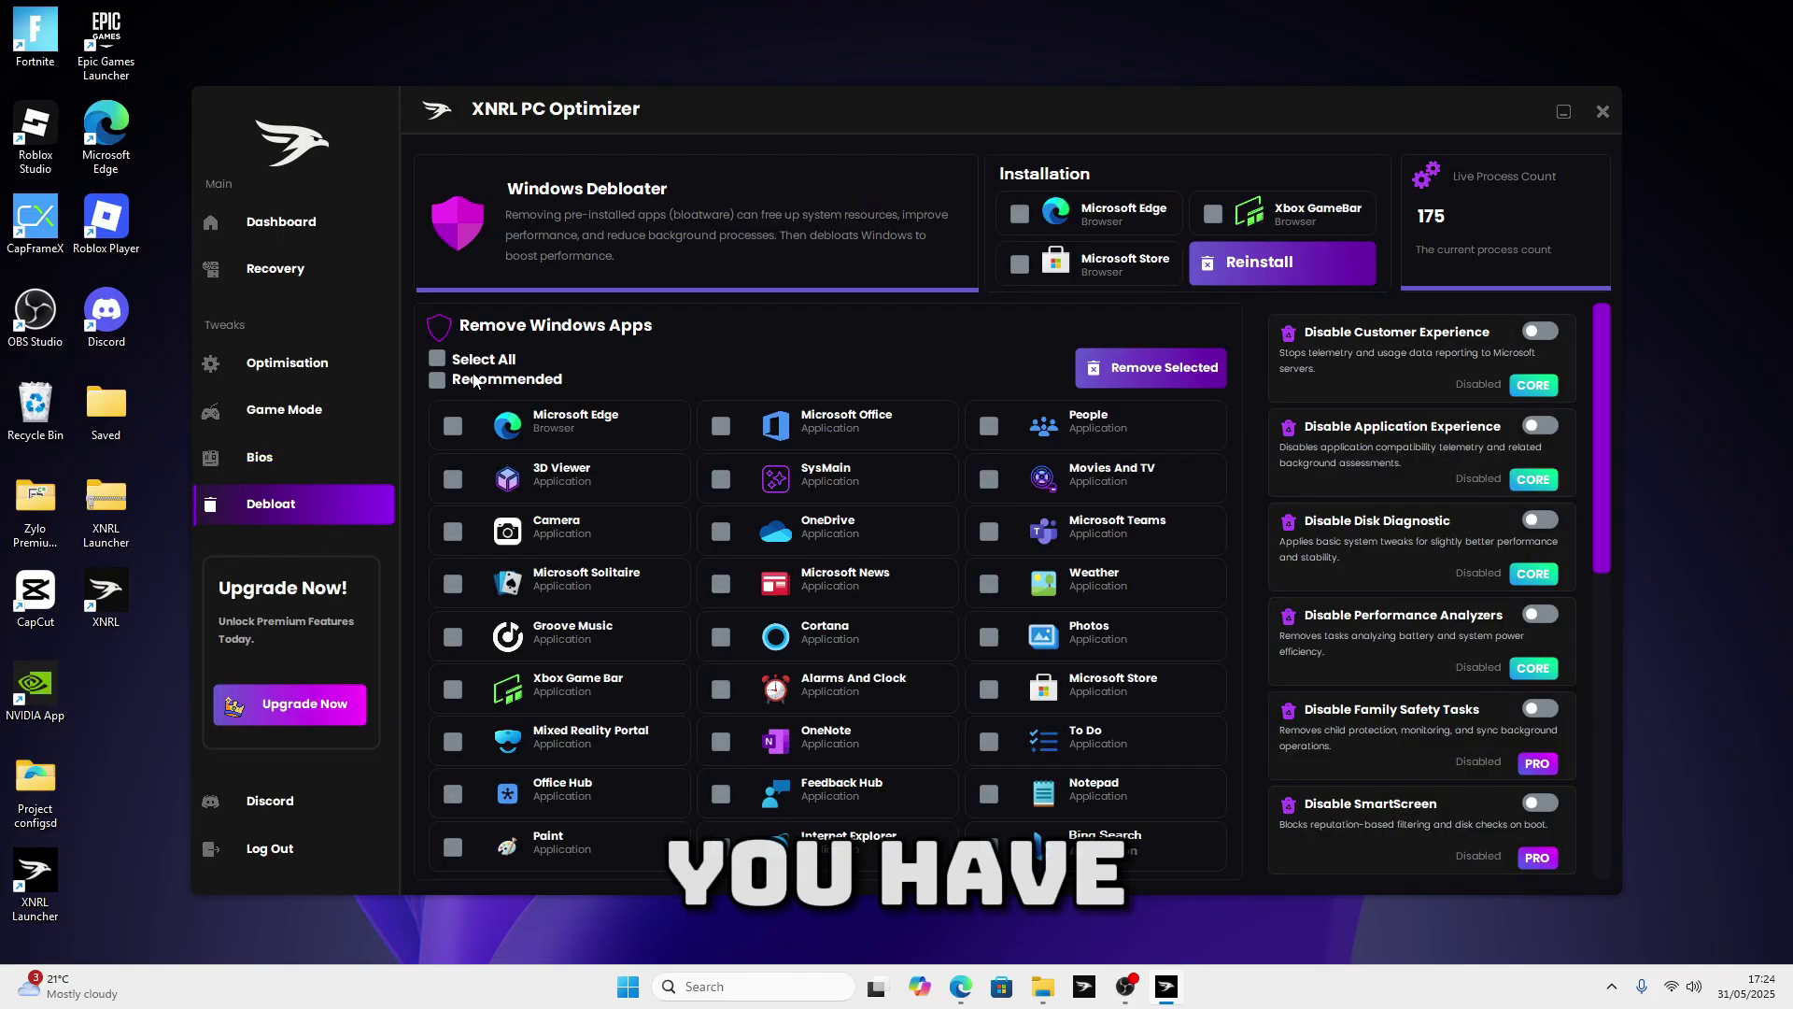
scroll(1414, 461, "down", 1)
scroll(1429, 486, "up", 1)
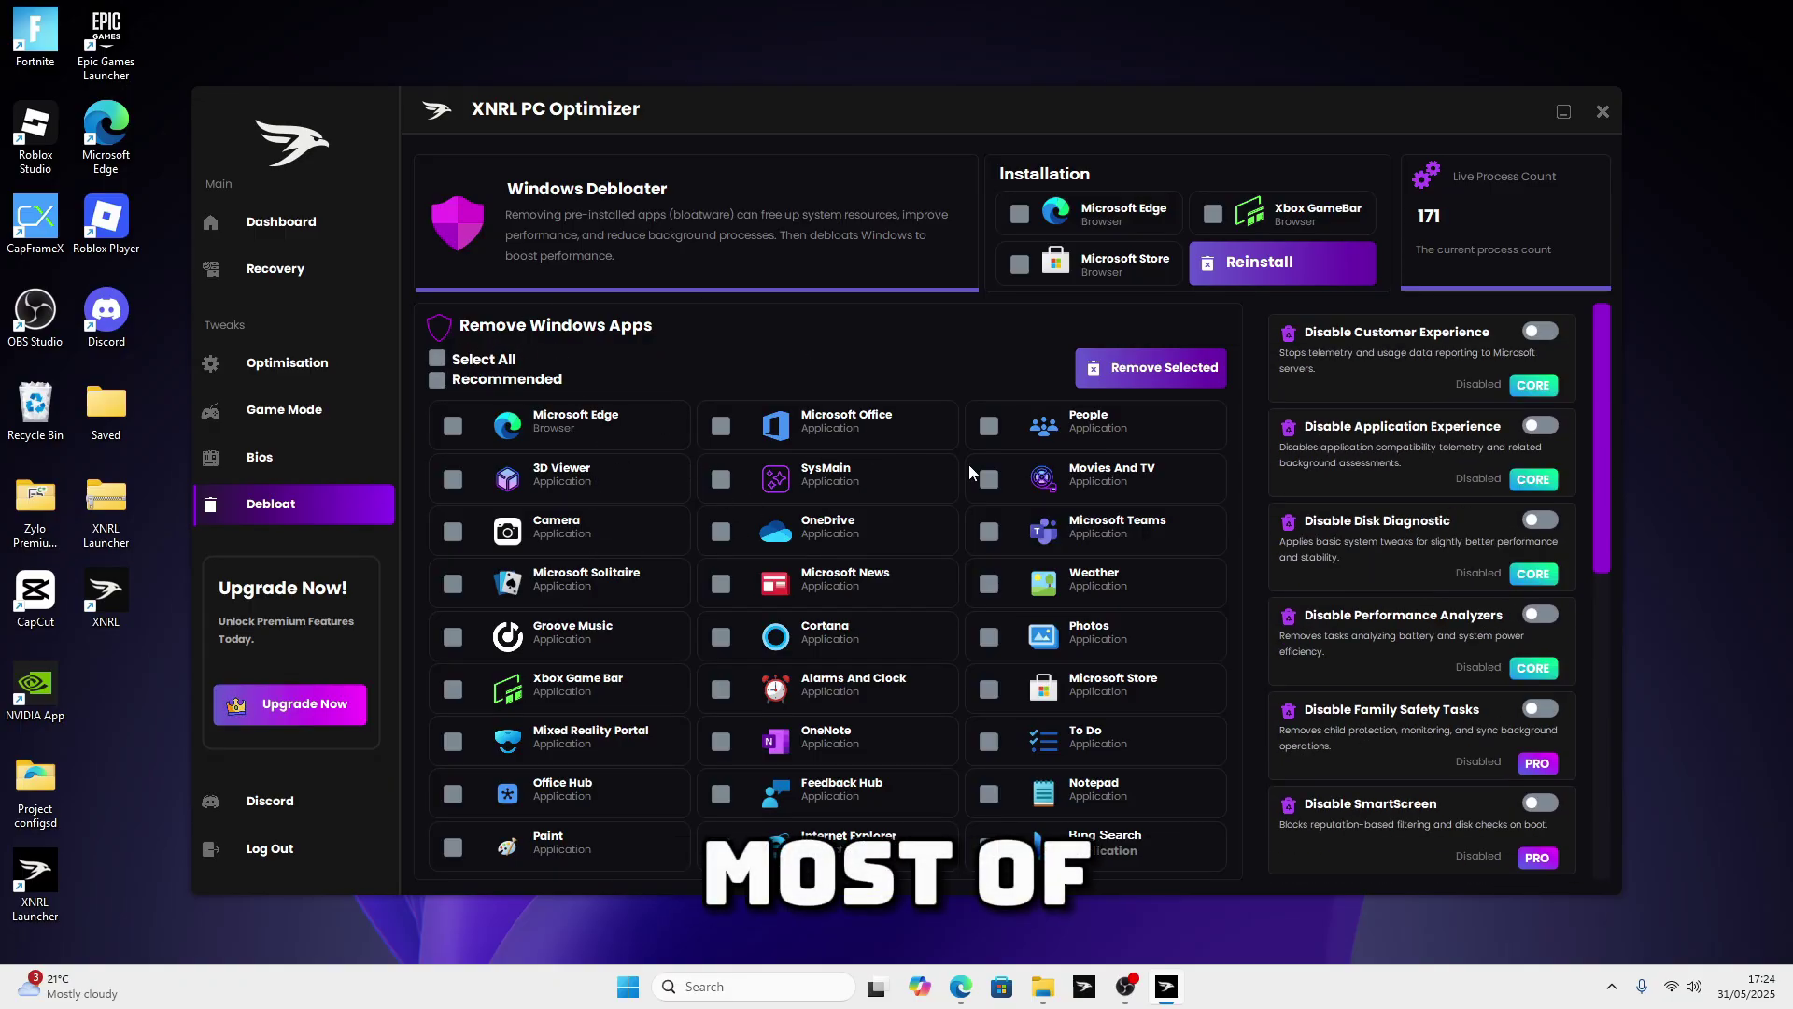
scroll(1373, 569, "down", 5)
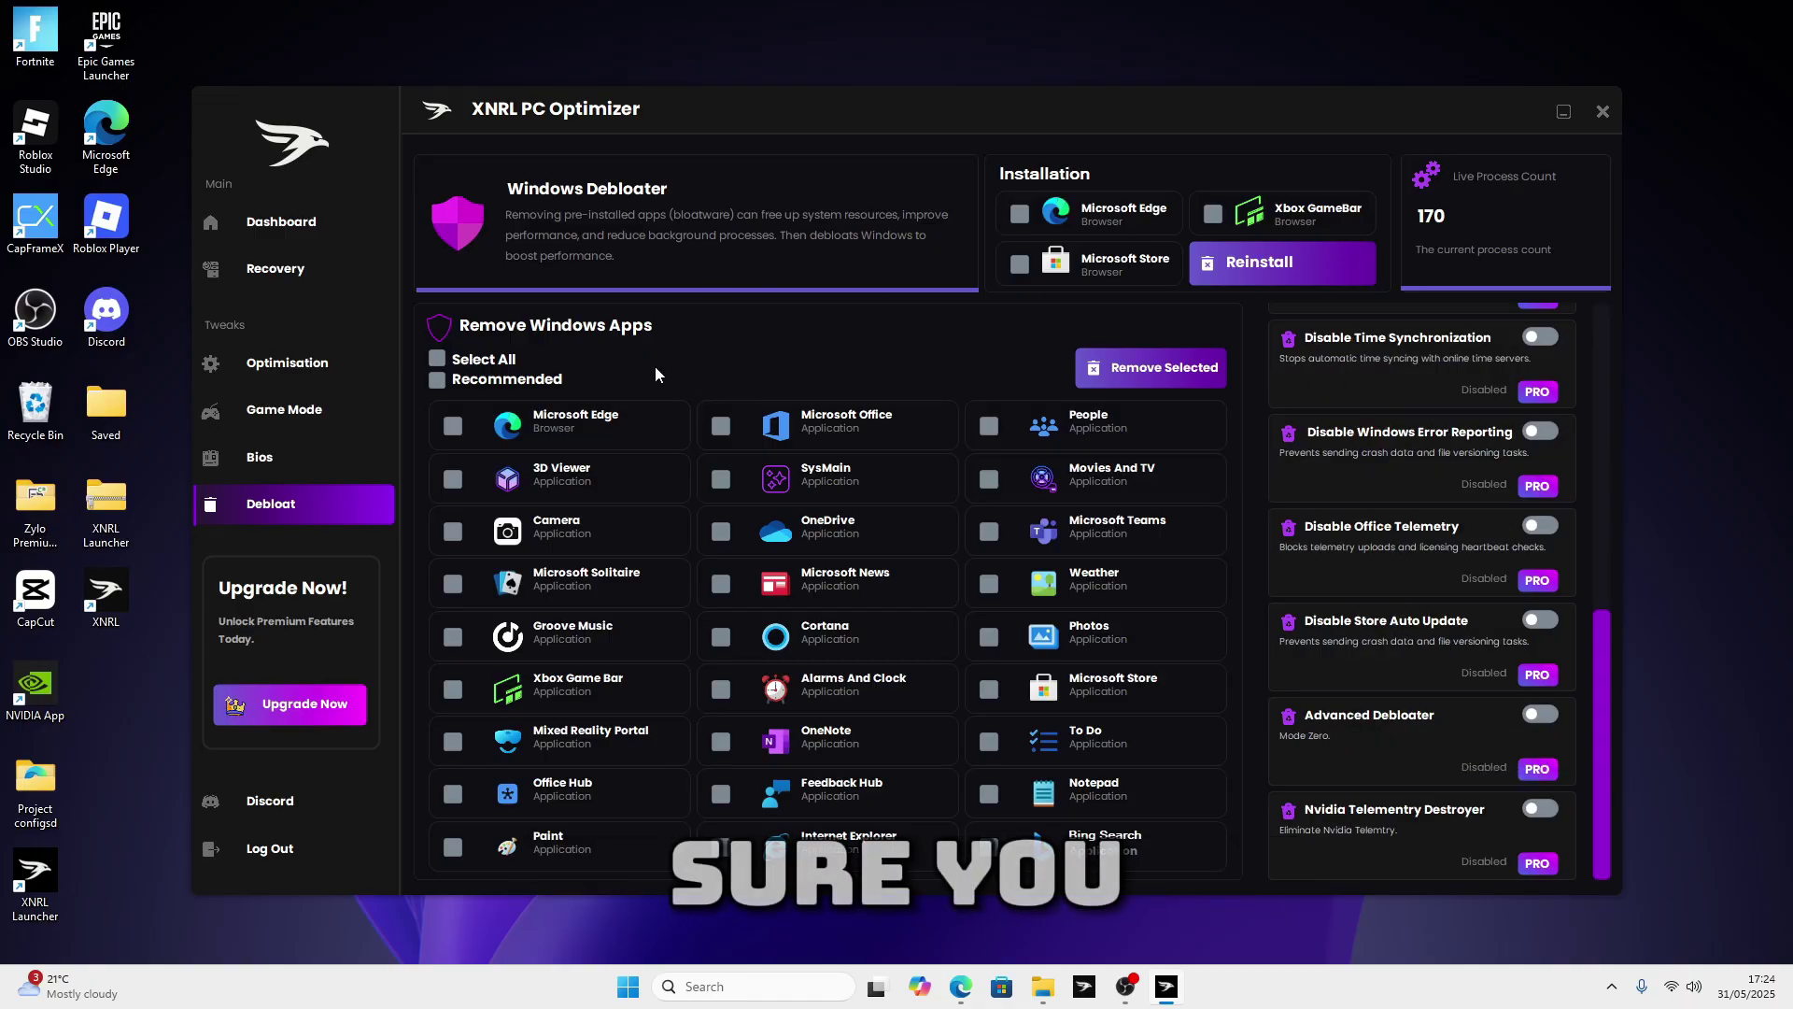
left_click(271, 221)
left_click(269, 504)
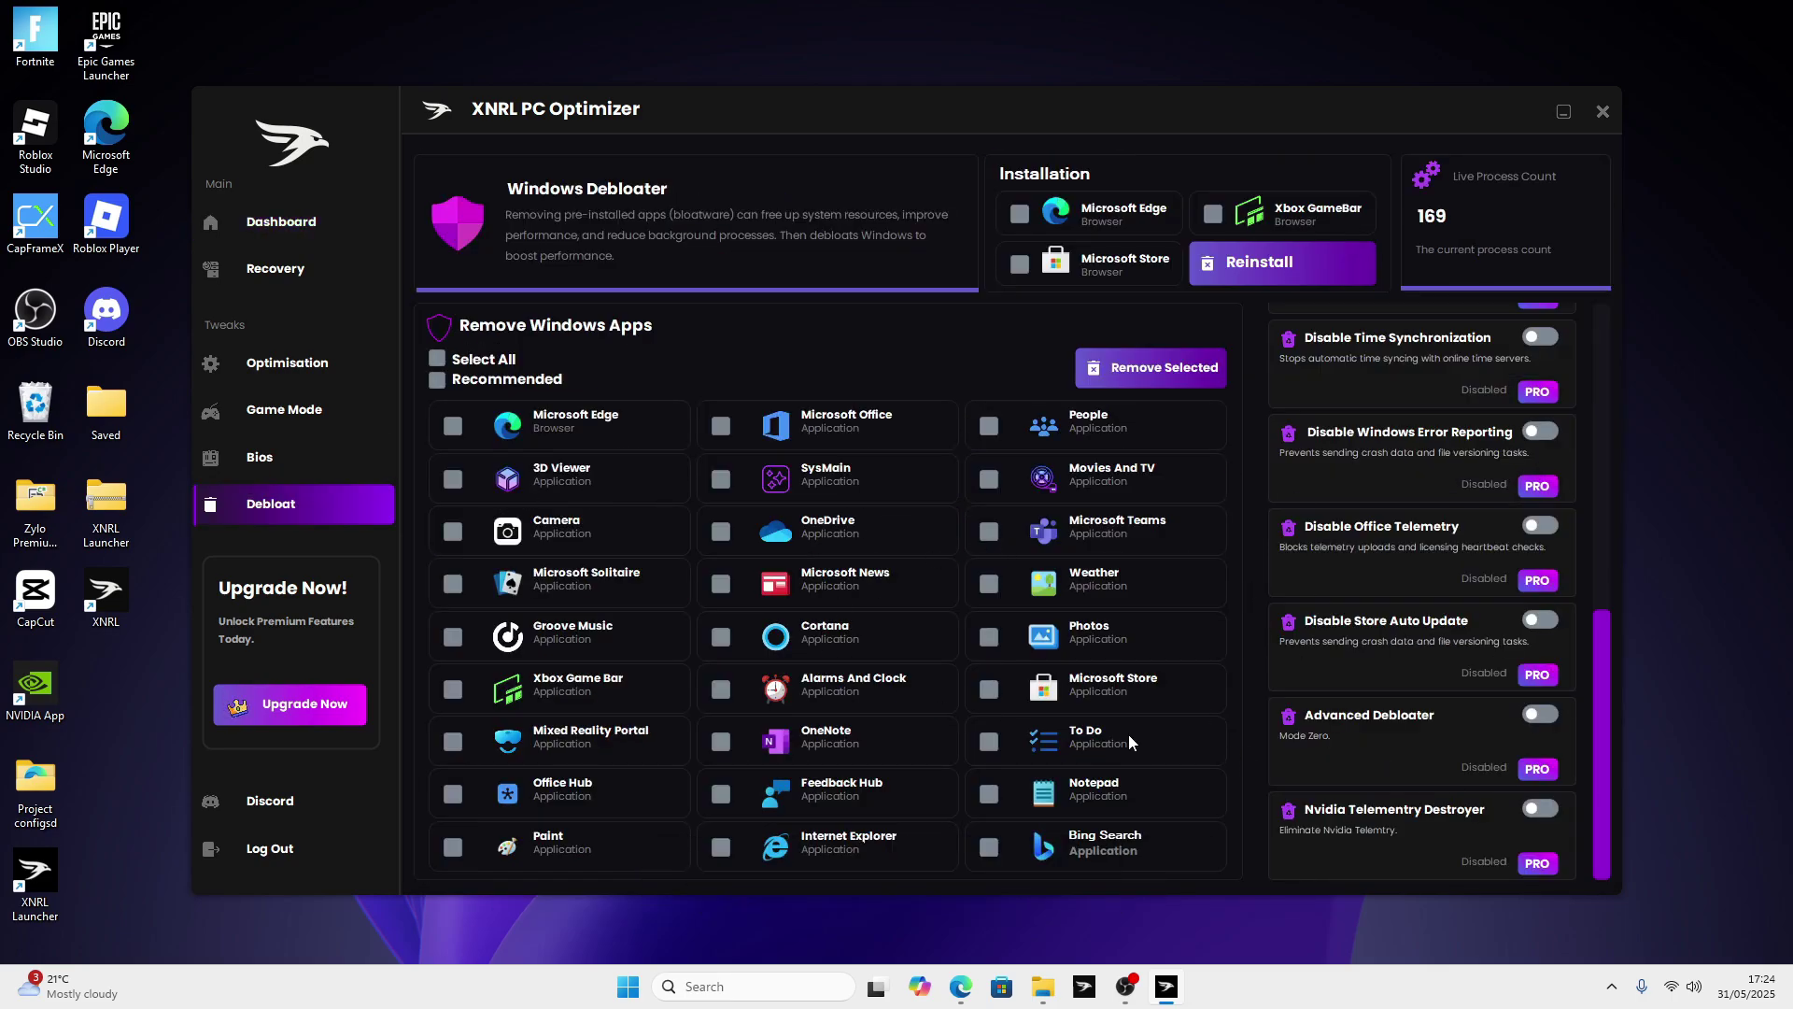
scroll(1564, 517, "up", 10)
left_click(271, 222)
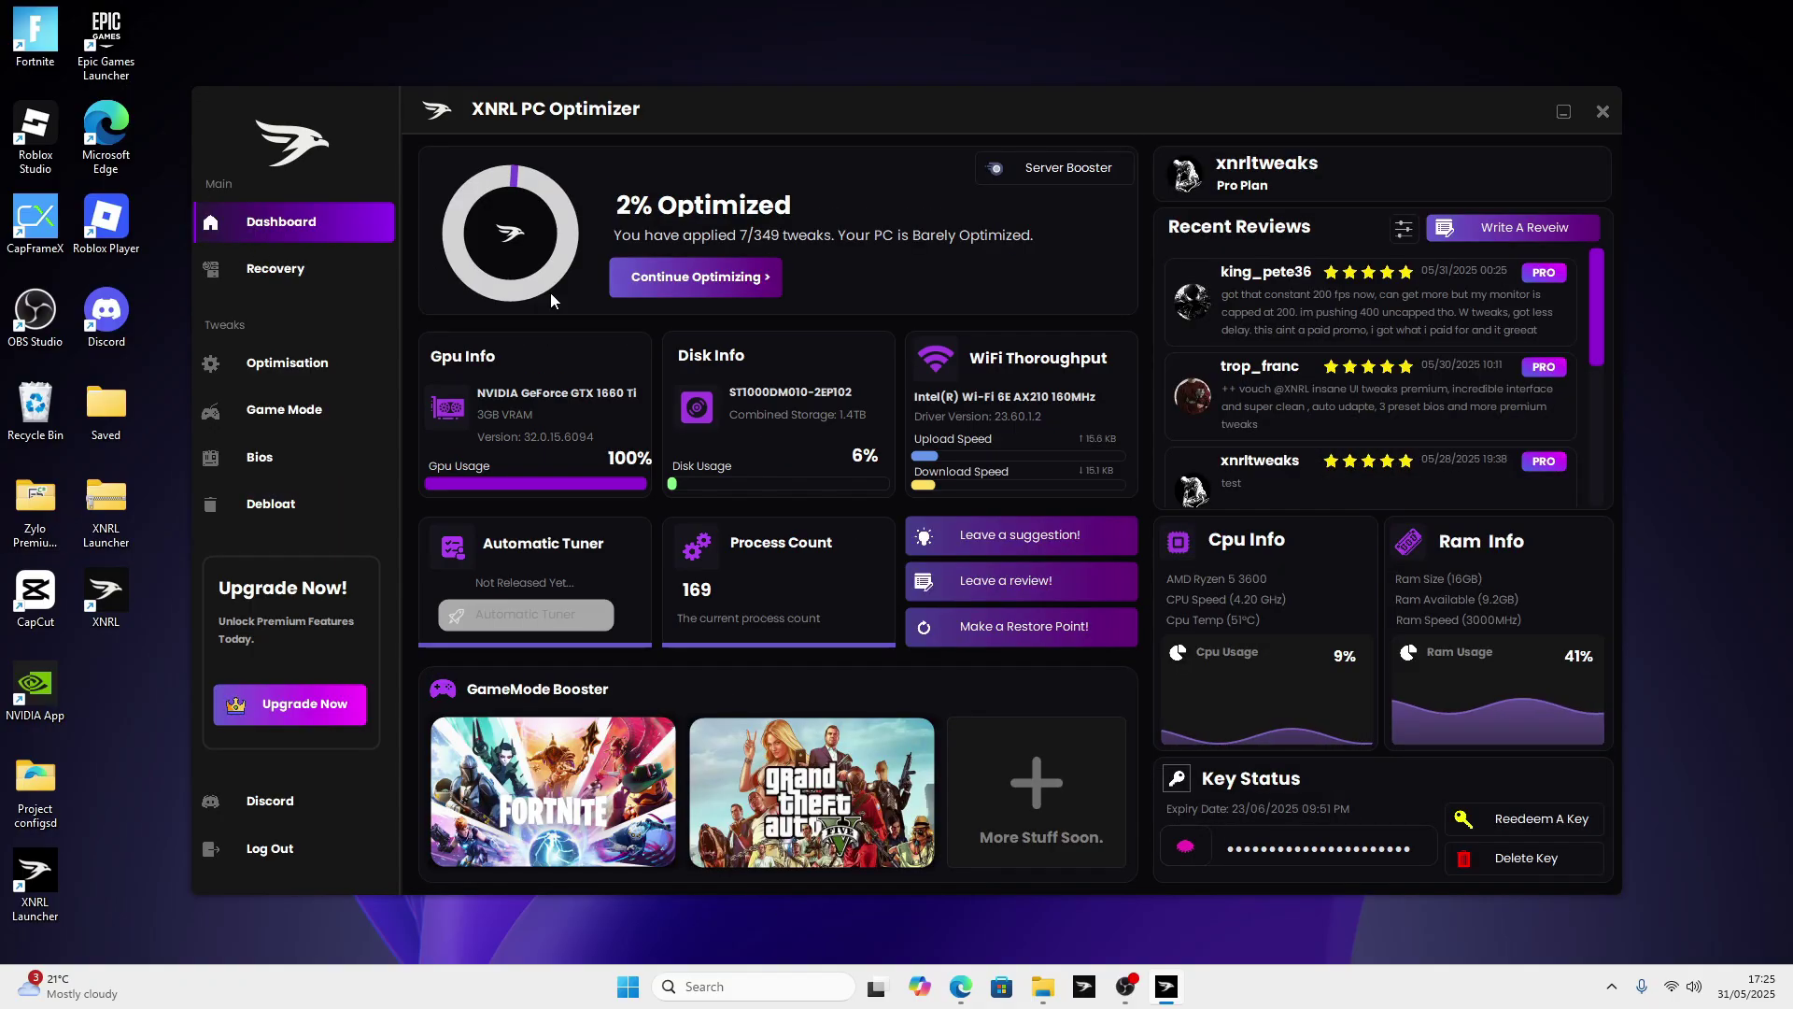